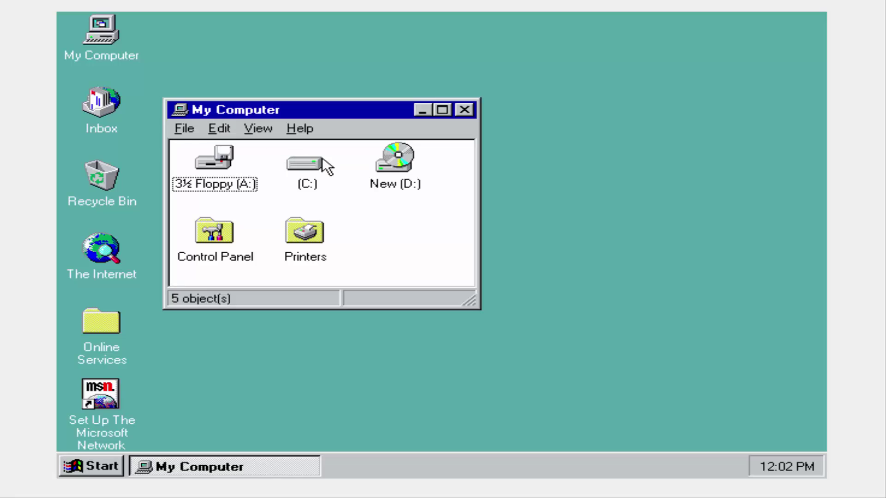
- Launch Windows 95 Setup from the New (D:) drive, continue past the welcome message and accept the license agreement
double_click(409, 162)
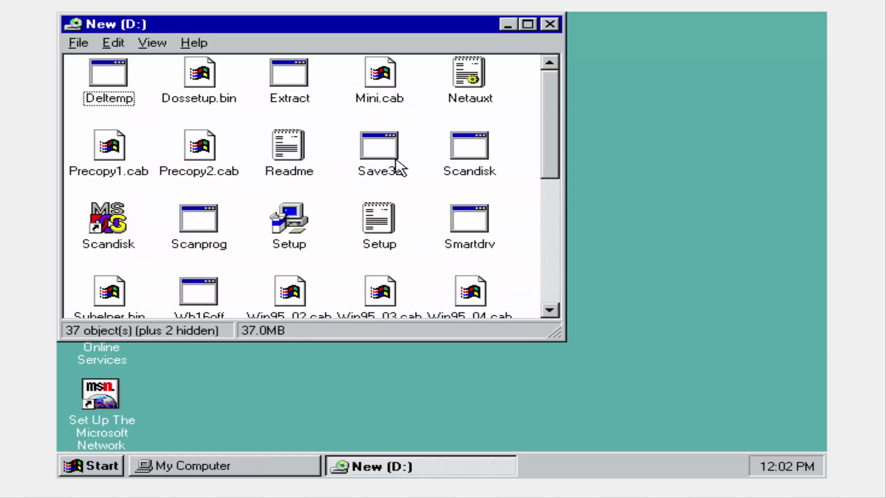
double_click(276, 225)
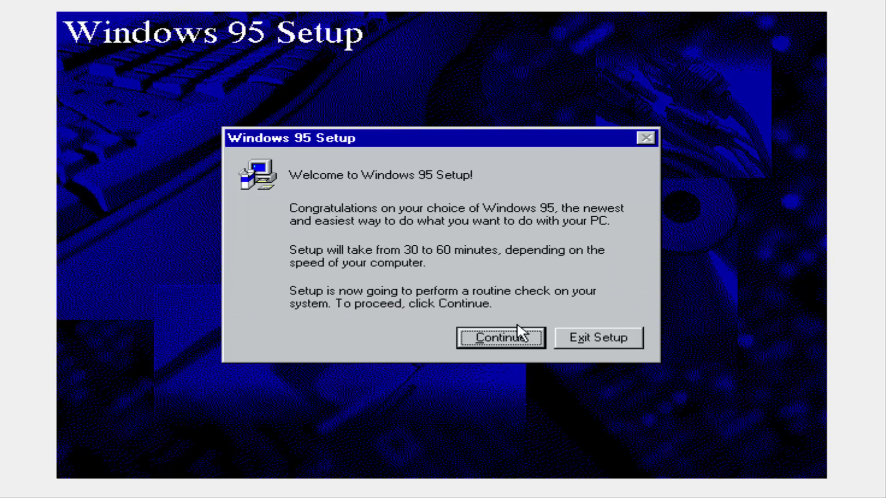
left_click(516, 330)
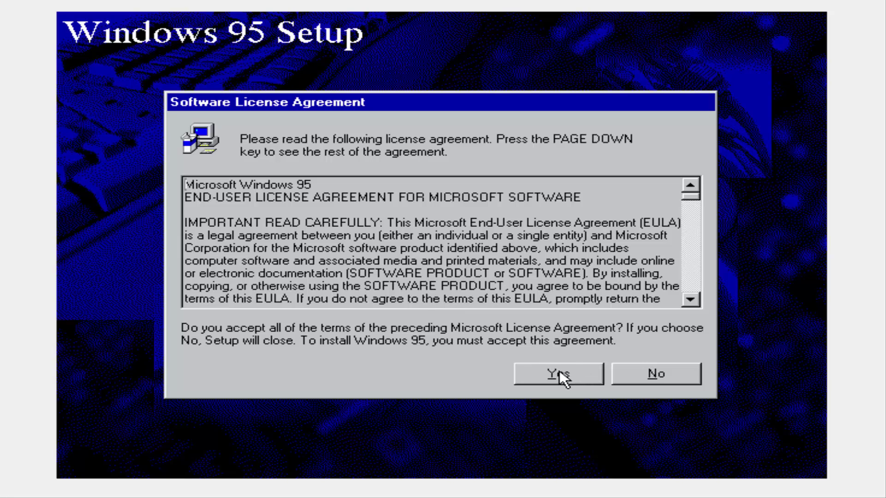
key("Return")
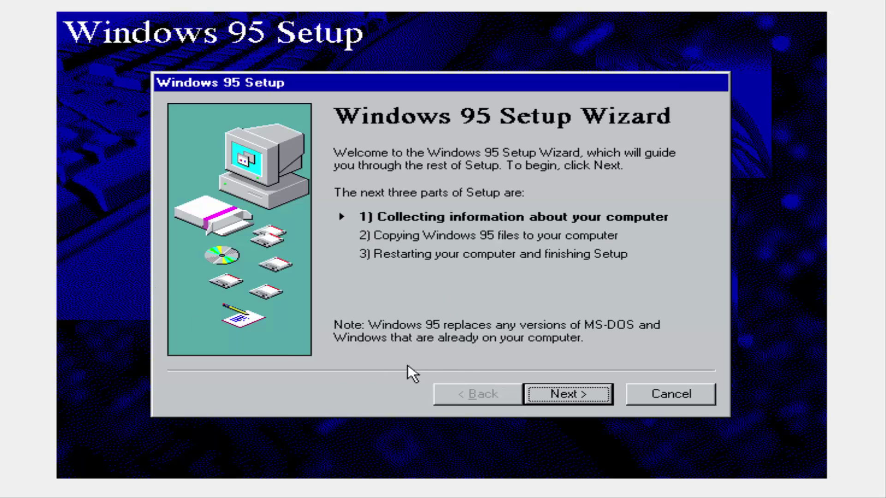
- Begin the Setup Wizard, declining to save the existing system files and choosing the Custom setup type
left_click(584, 395)
left_click(580, 390)
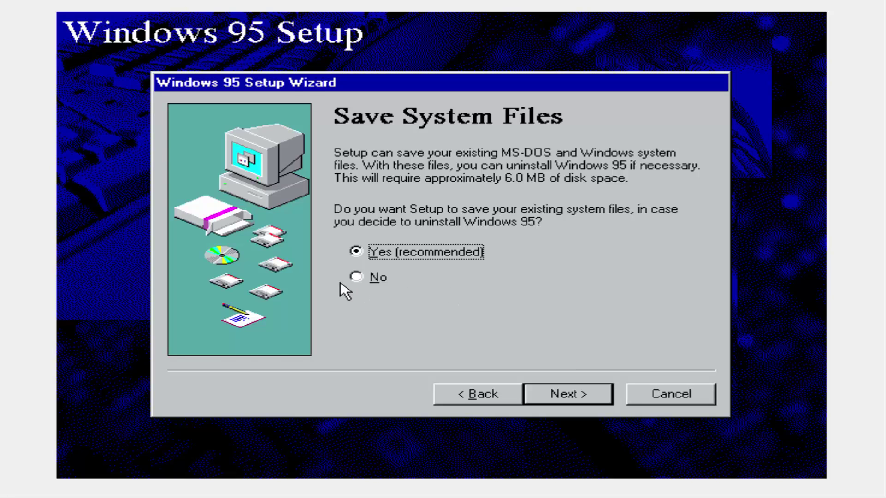
left_click(372, 277)
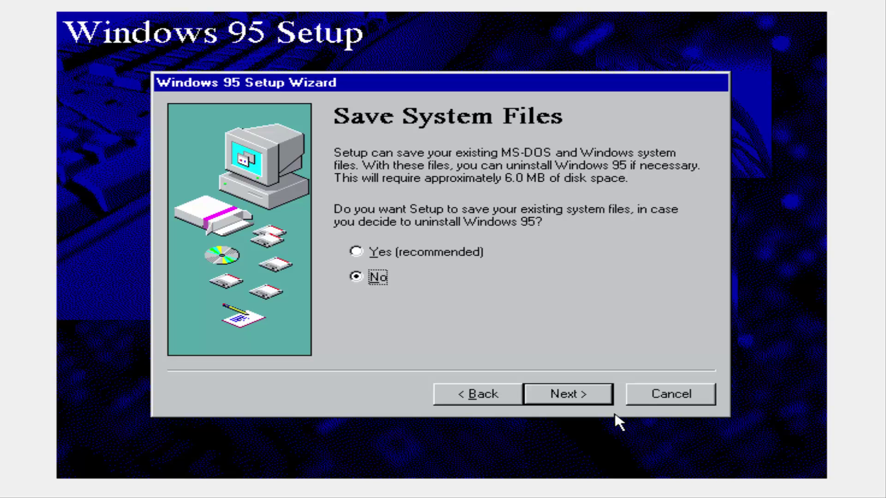
left_click(600, 397)
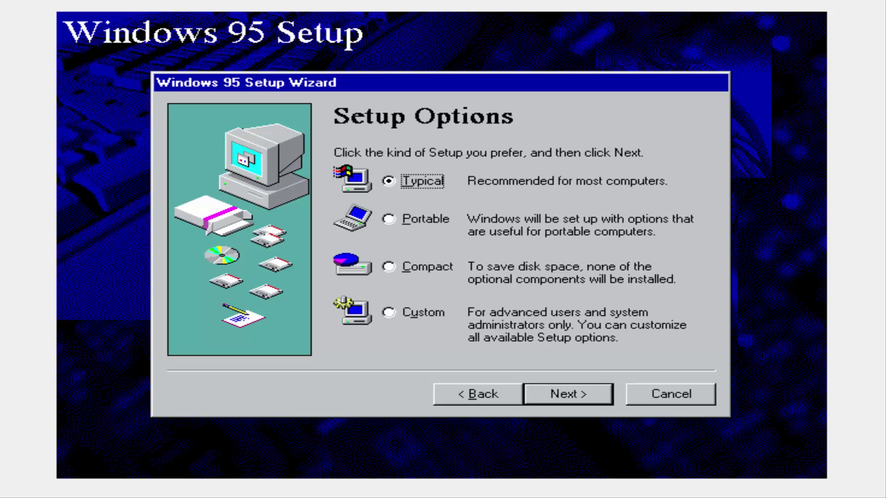
left_click(398, 321)
left_click(569, 394)
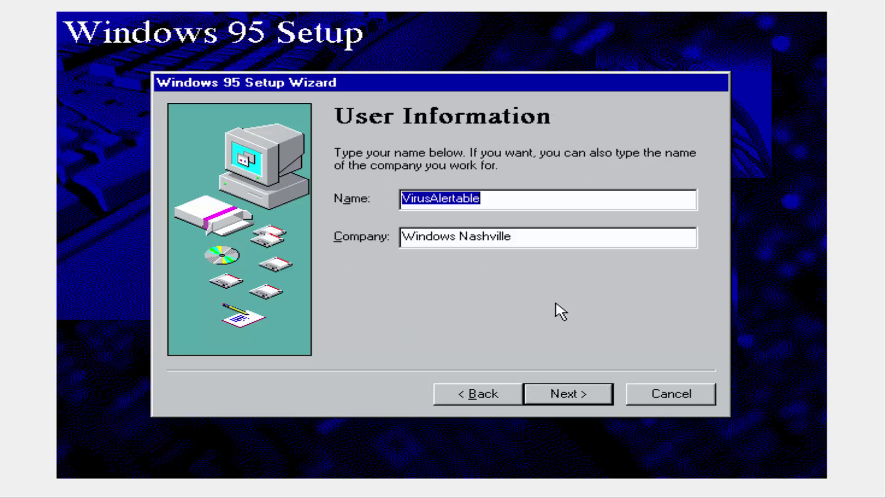
- Keep the prefilled user information and have Setup look for all hardware devices
left_click(576, 393)
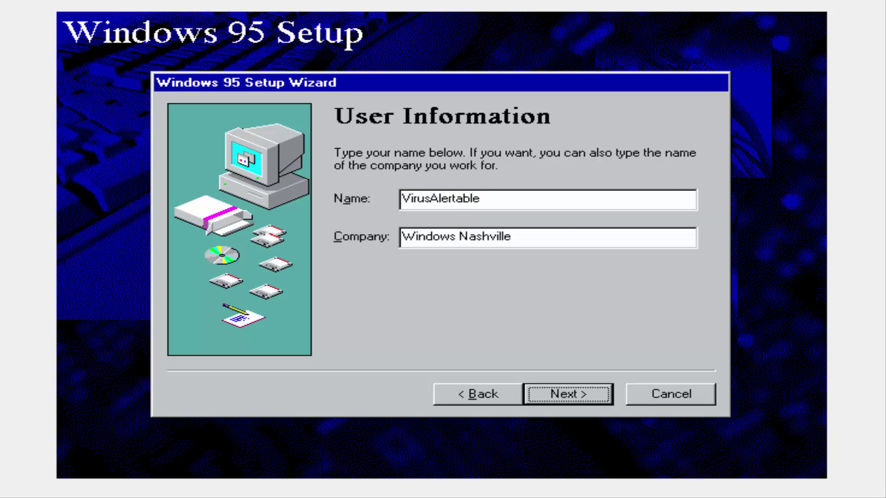
left_click(558, 387)
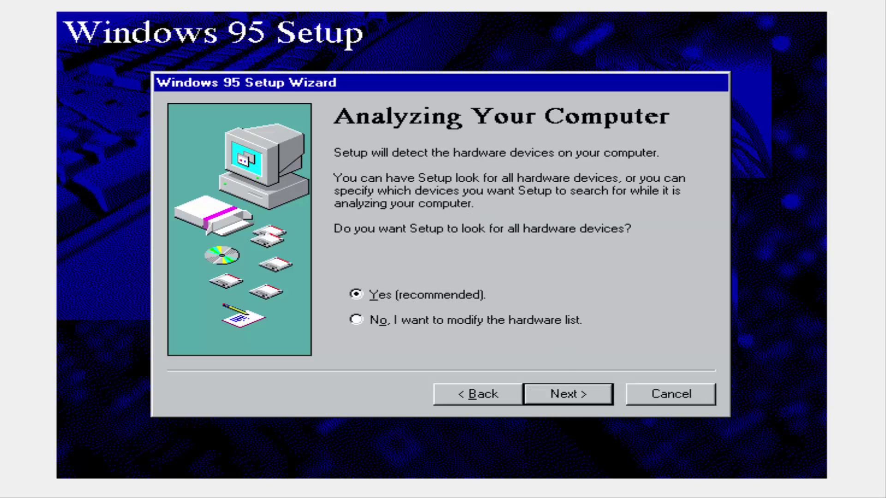
left_click(558, 392)
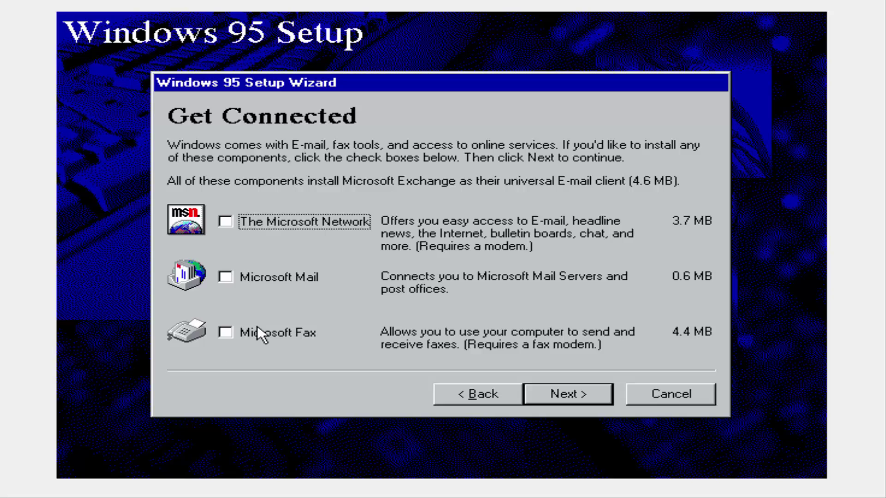
- Select The Microsoft Network, Microsoft Mail and Microsoft Fax for installation and continue
left_click(296, 218)
left_click(274, 278)
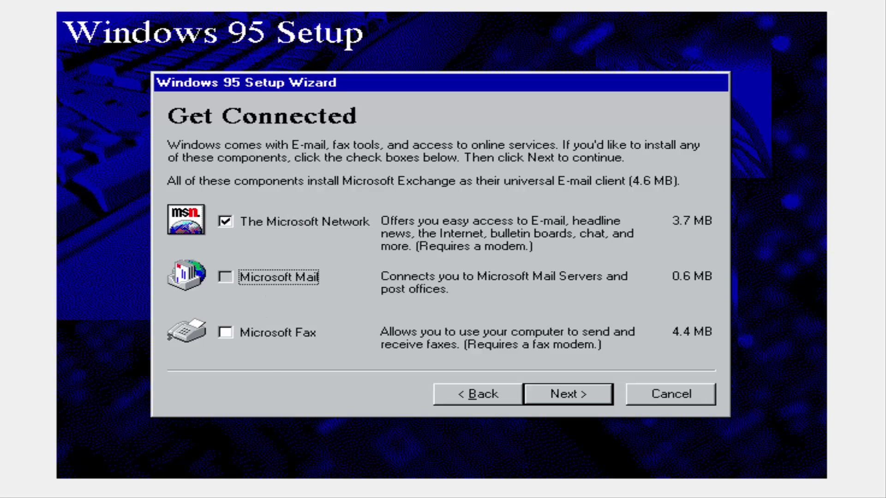
left_click(273, 333)
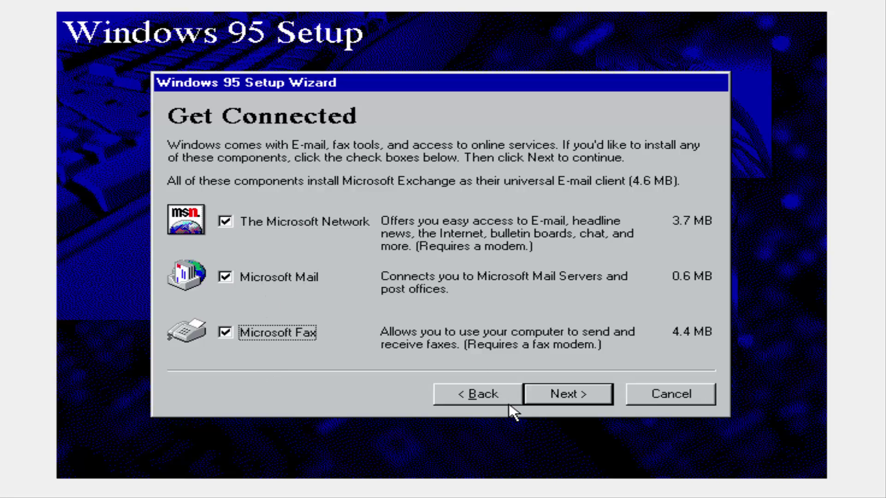
left_click(527, 397)
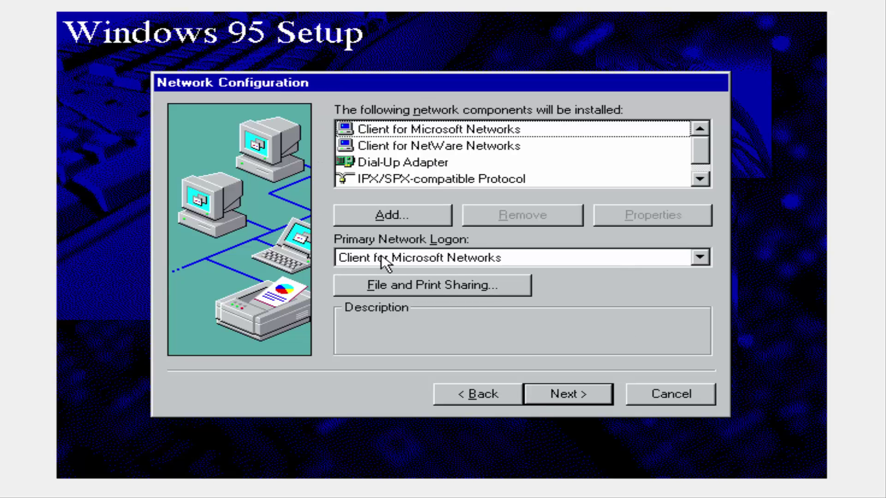
- Accept the default network components, computer identification and computer settings
left_click(561, 400)
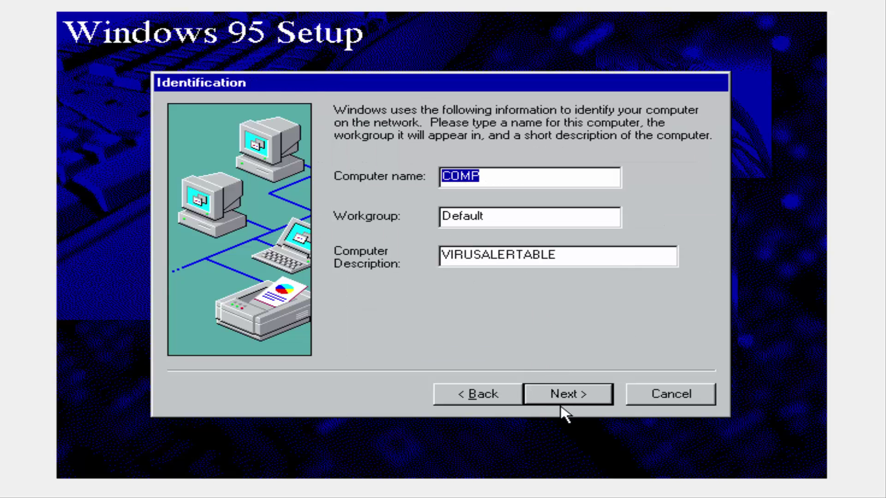
left_click(562, 399)
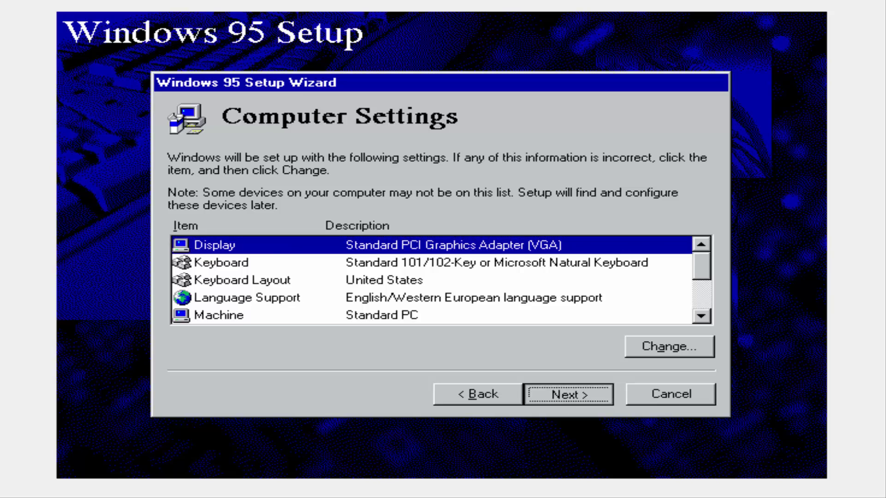
left_click(561, 393)
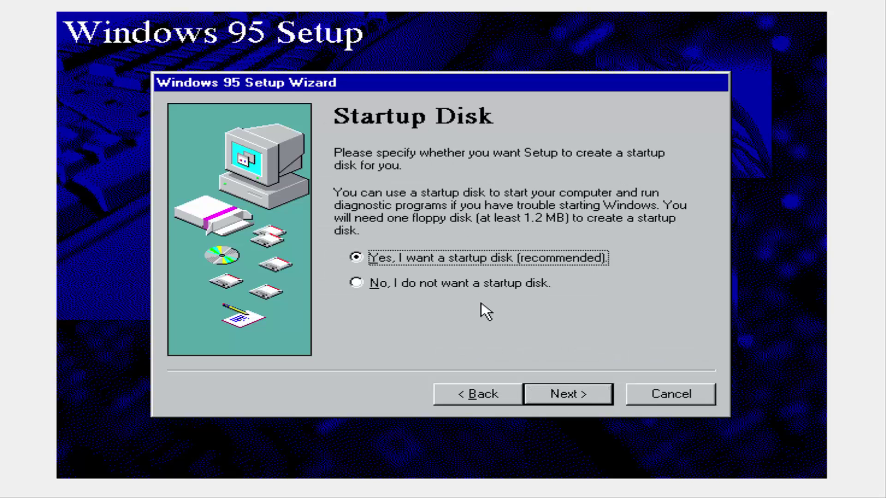
- Decline the startup disk and, once the files are copied, finish the wizard by restarting the computer
left_click(493, 291)
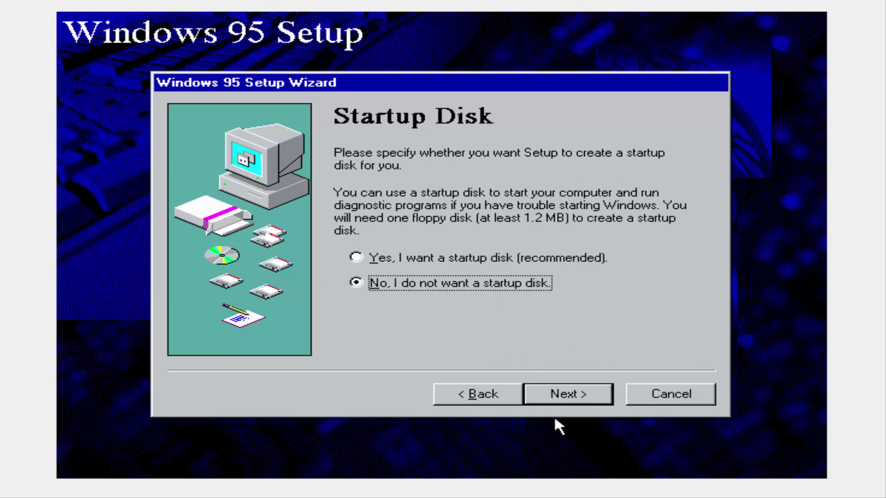
left_click(580, 393)
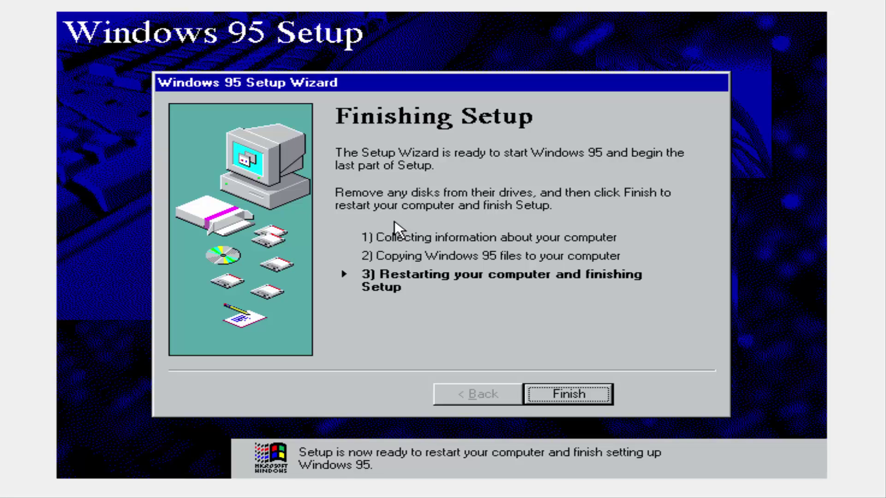
left_click(579, 395)
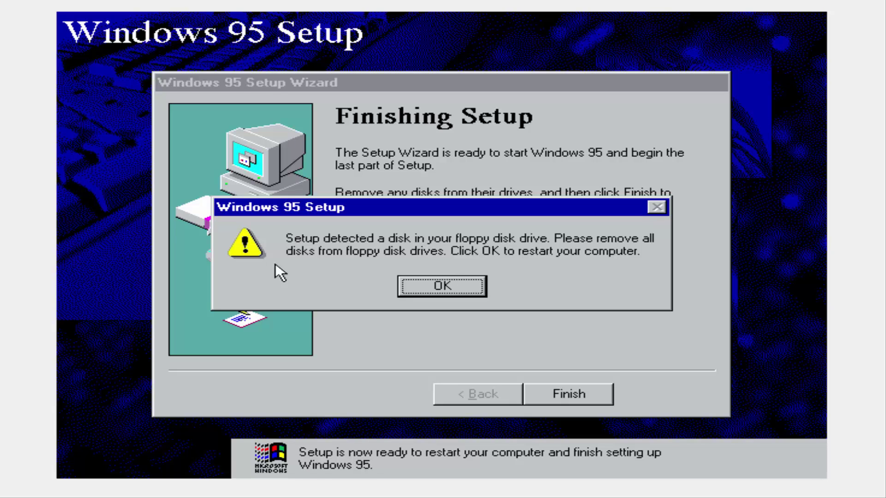
left_click(439, 288)
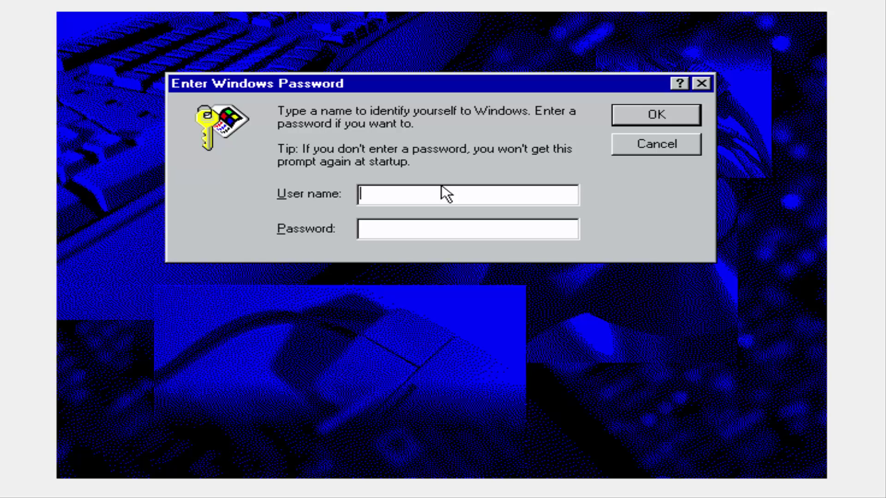
- Log on to Windows with the user name and a blank password, and keep the Pacific Time (US & Canada); Tijuana time zone
type("Virusa")
key("BackSpace")
type("Alertab")
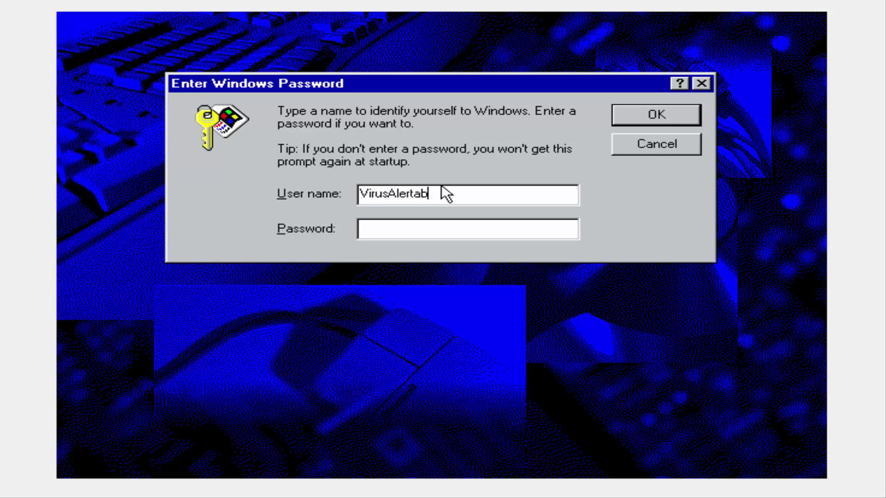
key("Return")
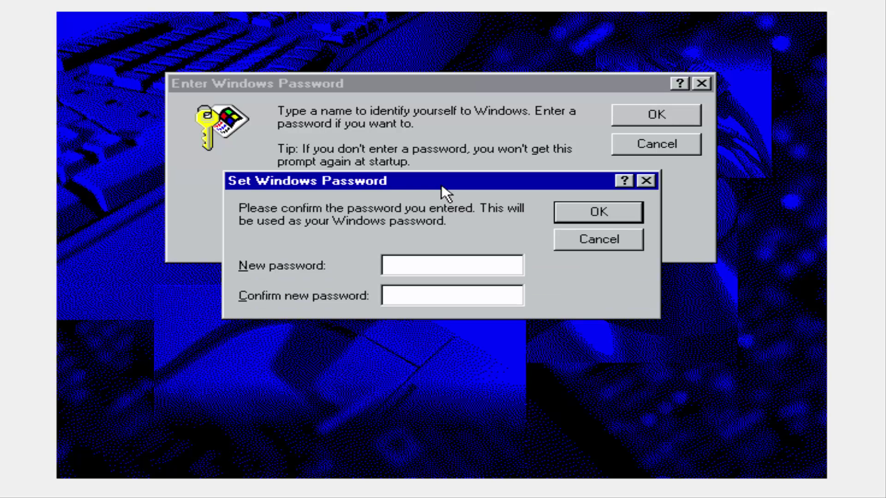
key("Return")
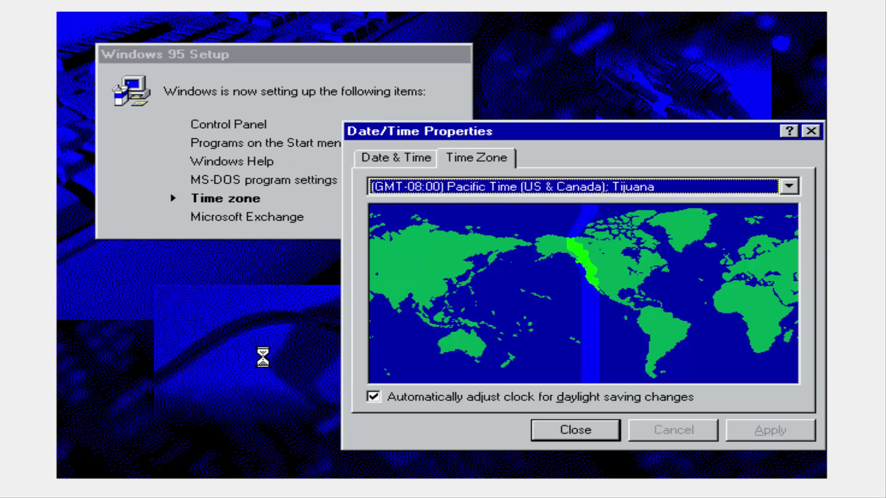
left_click(541, 428)
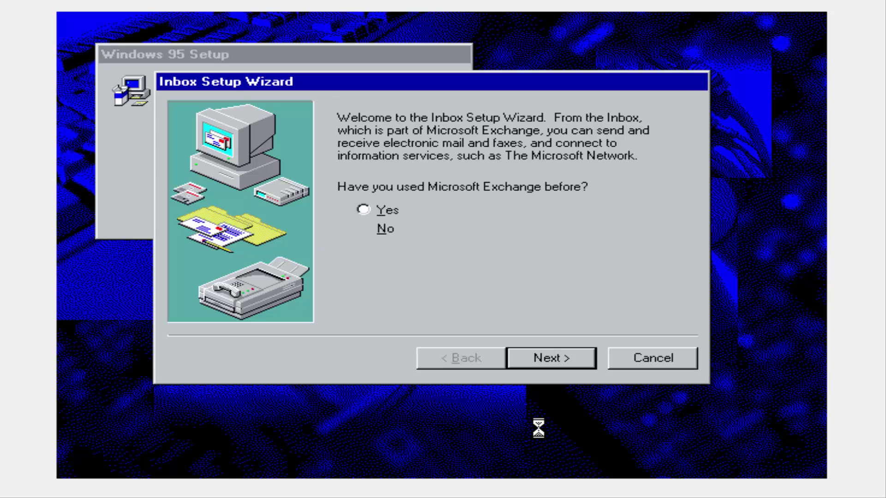
- Cancel the Microsoft Exchange inbox setup and restart the computer to complete Windows 95 Setup
left_click(577, 358)
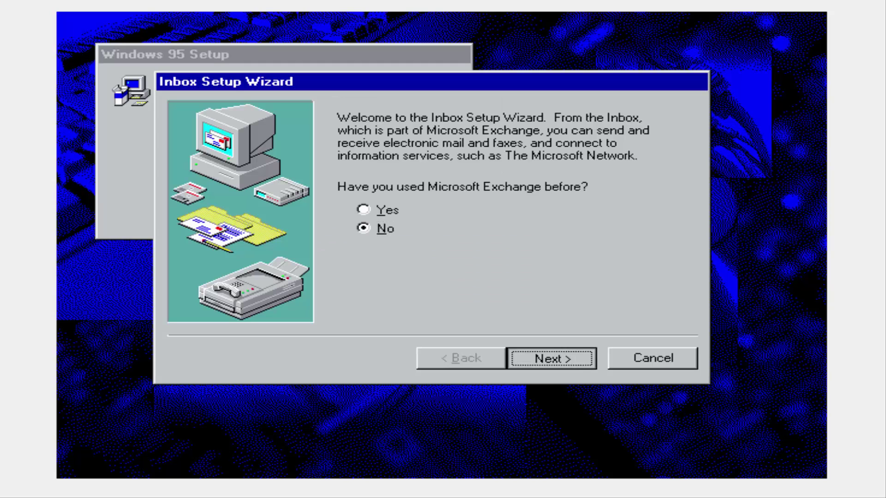
left_click(677, 357)
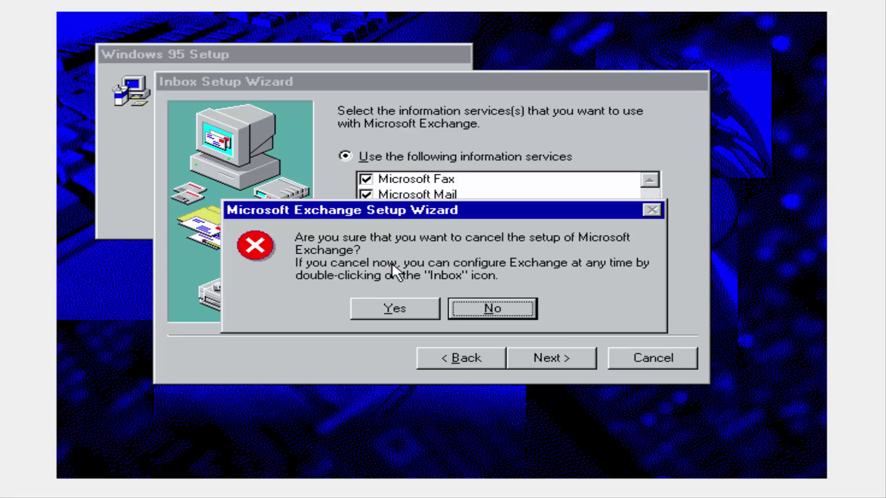
left_click(393, 308)
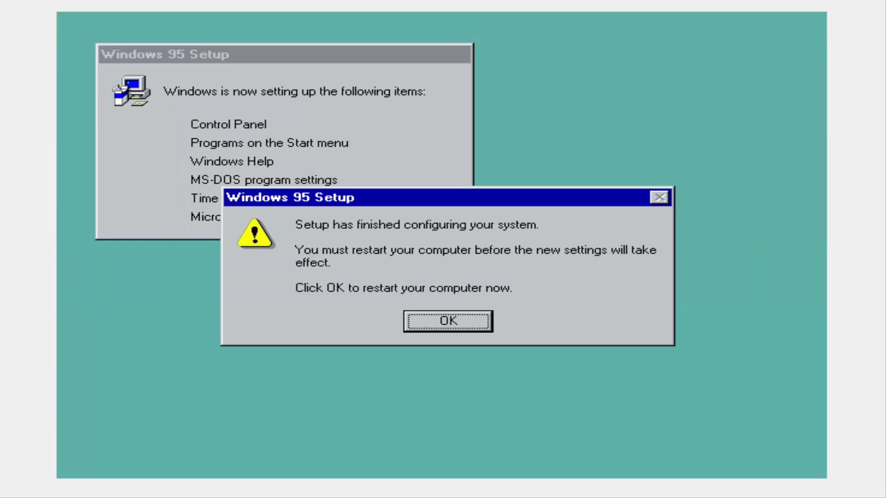
left_click(479, 317)
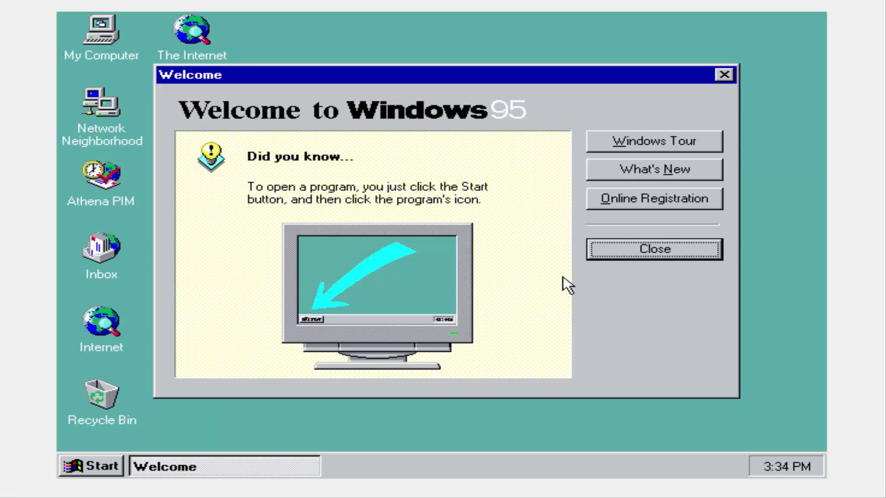
- Close the Welcome to Windows 95 window and restore the multimedia file types to ActiveMovie
left_click(716, 249)
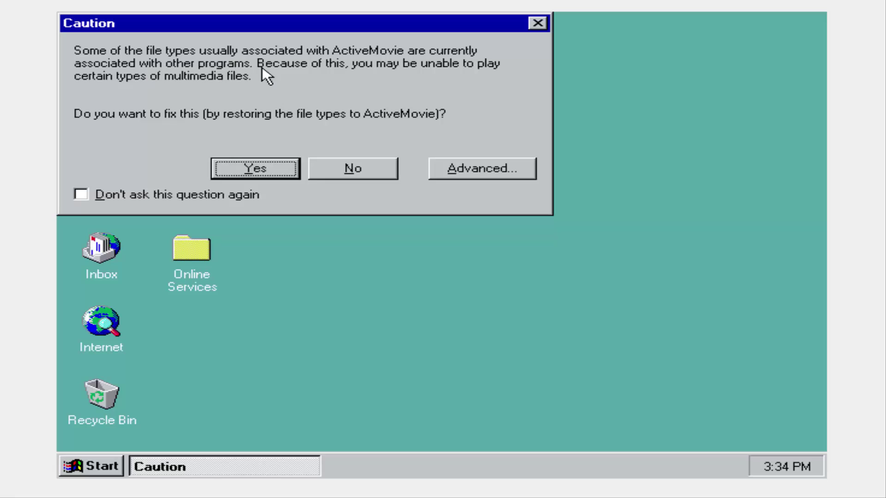
left_click(267, 178)
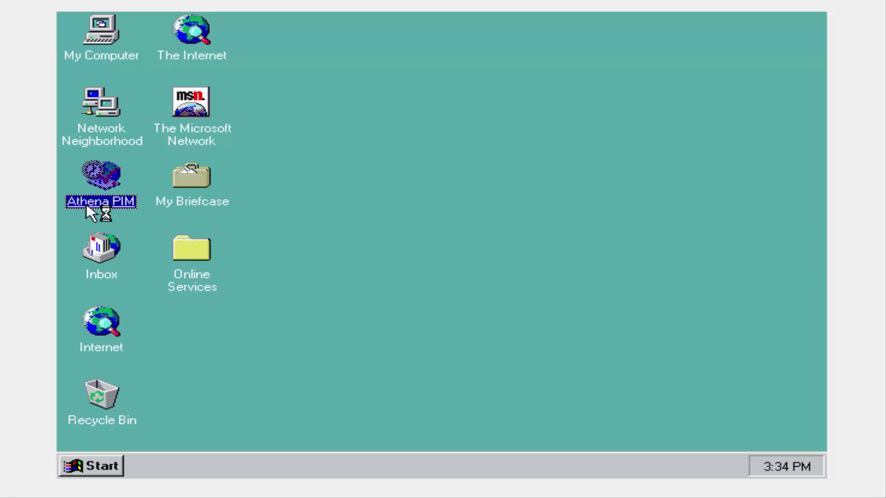
- Launch Athena PIM with the NoName local schedule and cancel the Personal Address Book and personal folders file setup
left_click(86, 204)
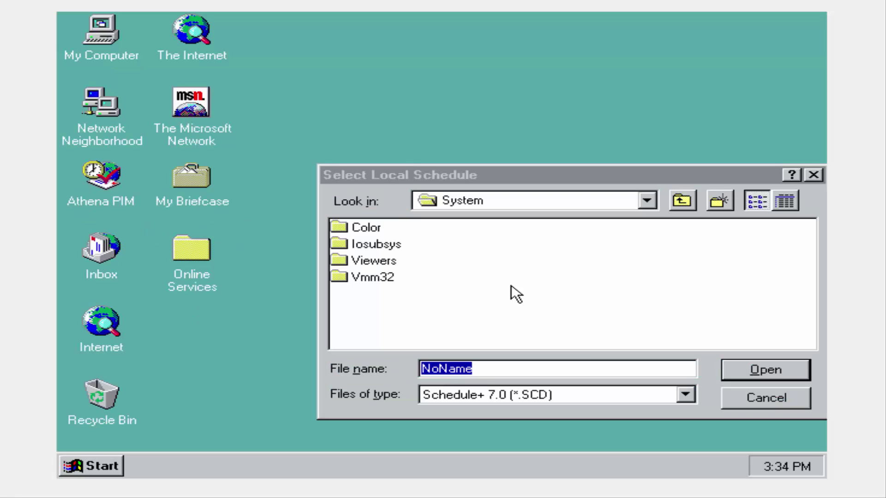
left_click(776, 367)
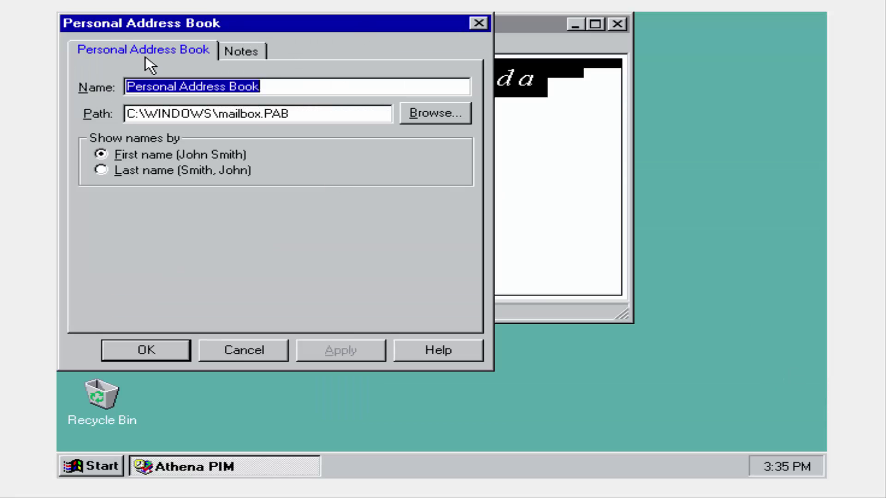
left_click(227, 350)
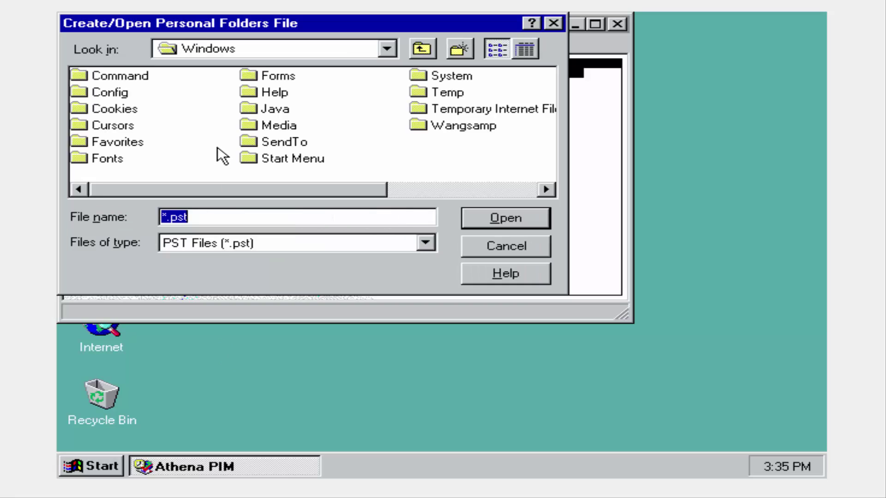
left_click(525, 213)
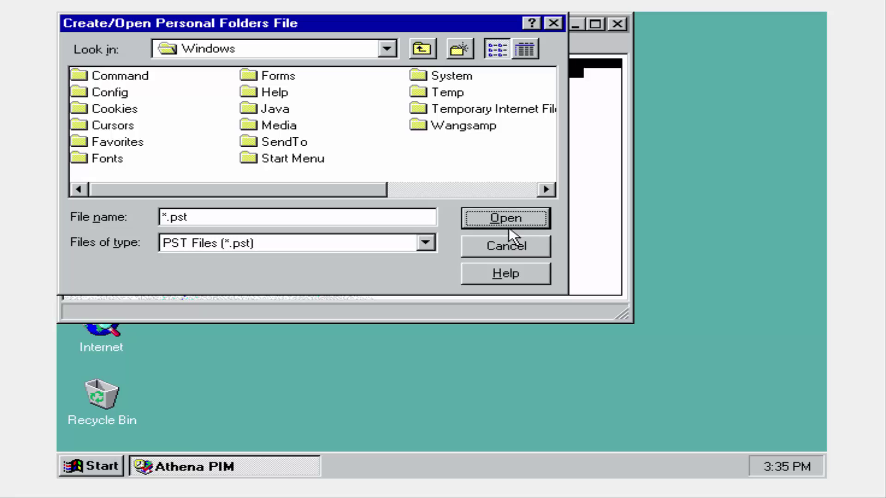
left_click(499, 242)
left_click(465, 284)
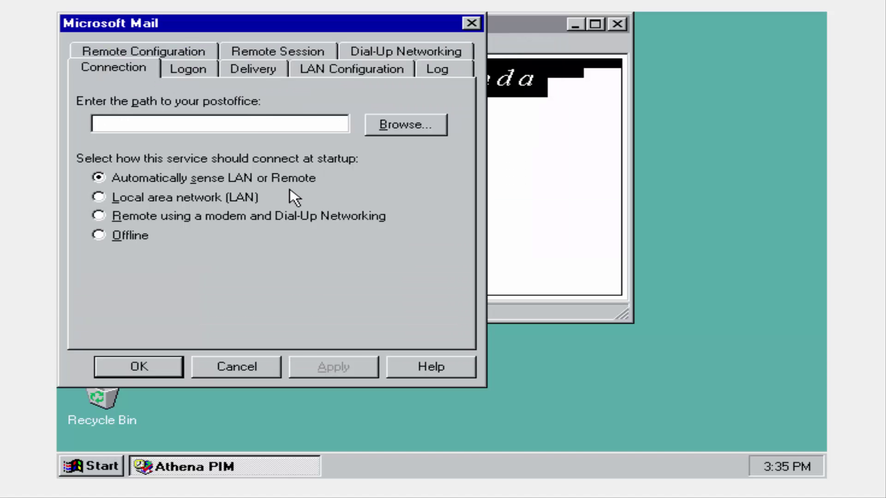
- Accept the default Microsoft Mail connection settings and set the dialing location to area code 454 in the United States of America
left_click(152, 366)
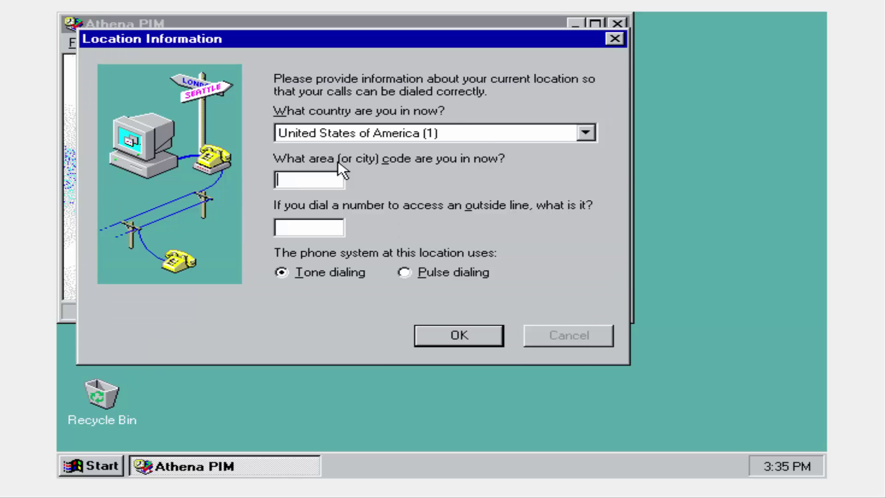
left_click(474, 336)
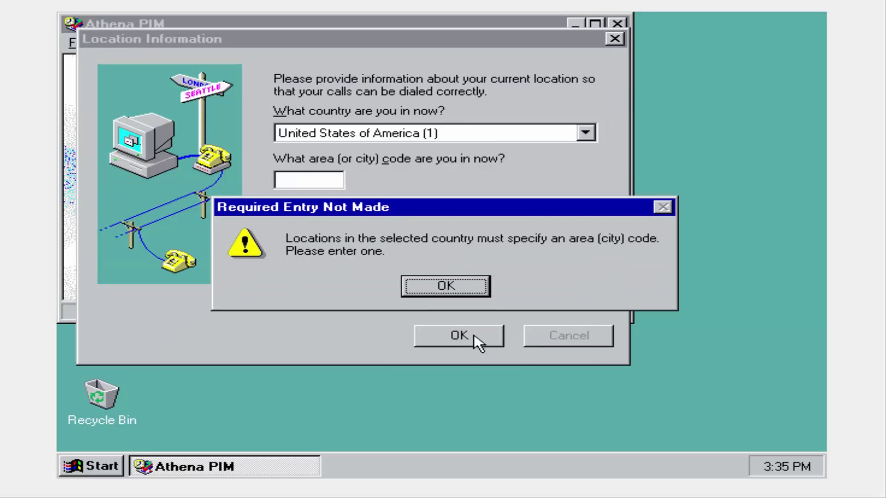
left_click(422, 287)
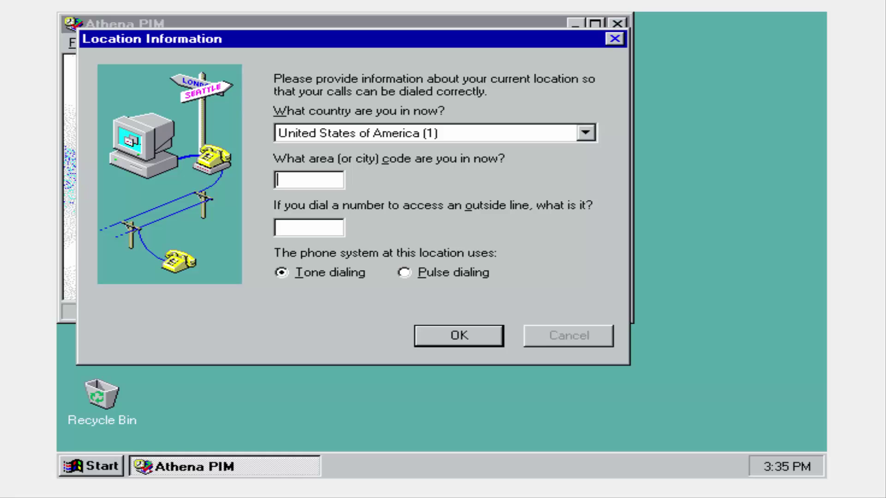
left_click_drag(498, 41, 630, 50)
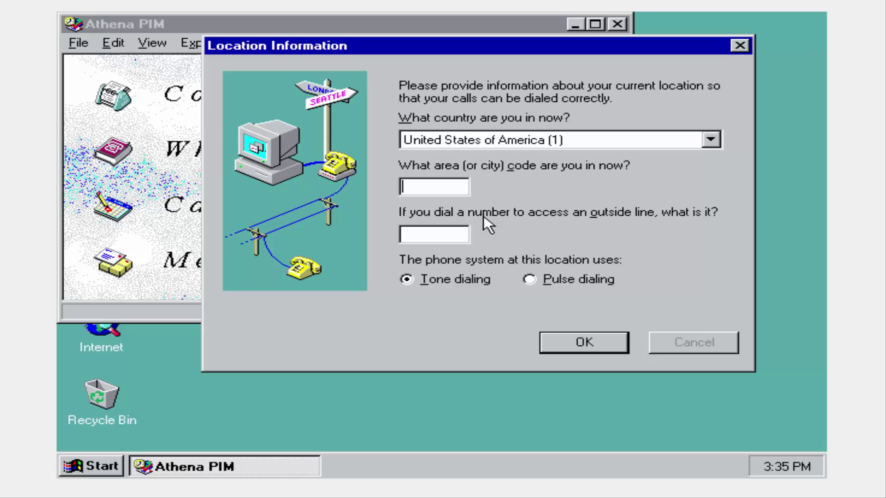
type("454")
left_click(593, 346)
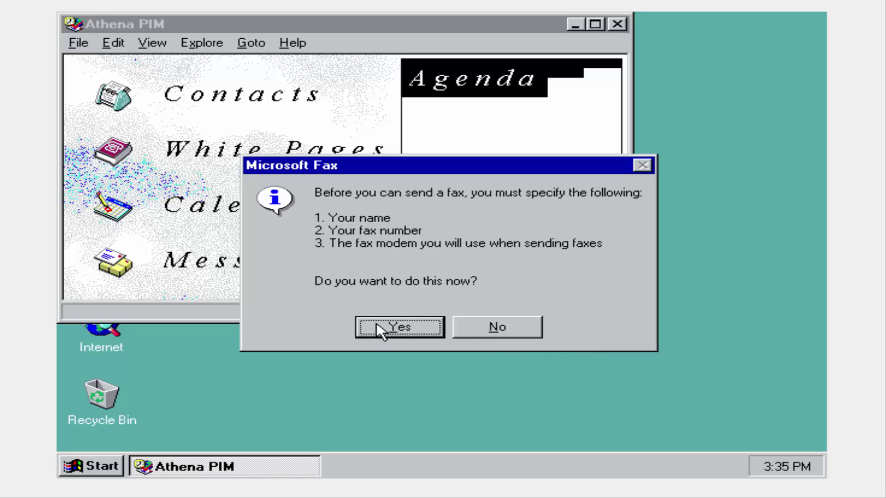
- Decline the Microsoft Fax setup and accept the default Personal Address Book settings
left_click(480, 328)
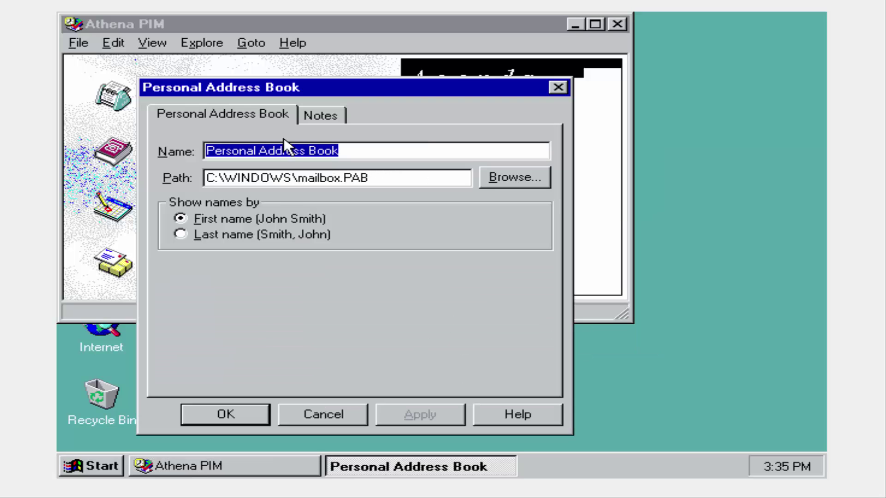
left_click(258, 423)
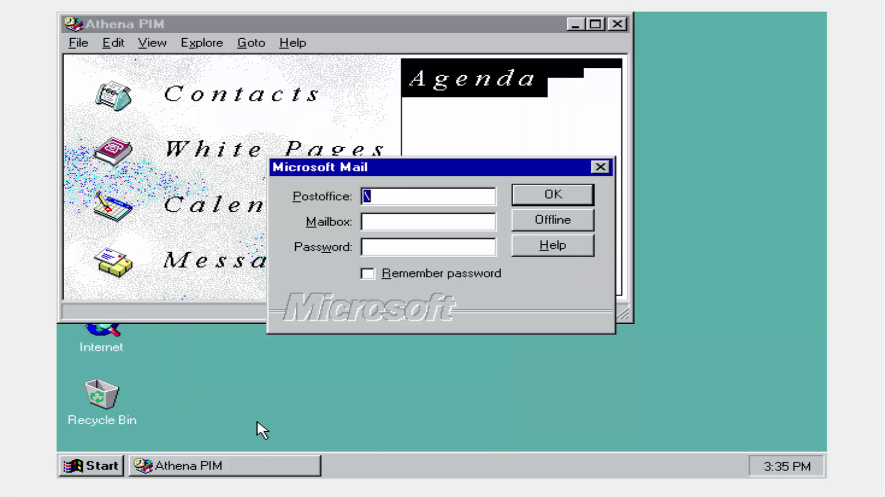
- Continue offline in Microsoft Mail and skip choosing a personal folders file, dismissing the remaining messages
left_click(524, 224)
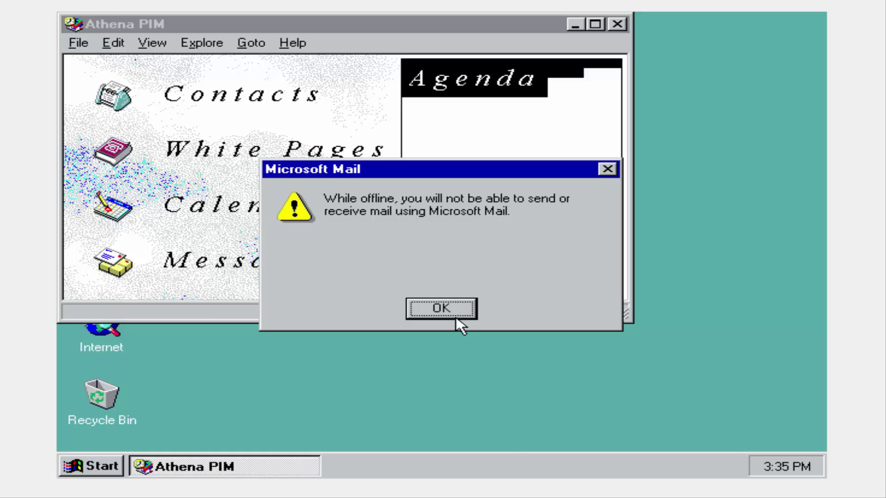
left_click(456, 317)
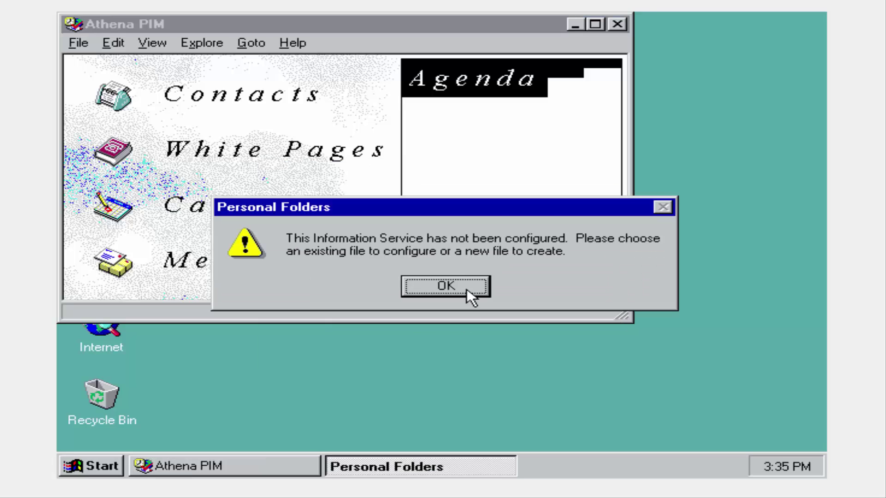
left_click(485, 343)
left_click(469, 283)
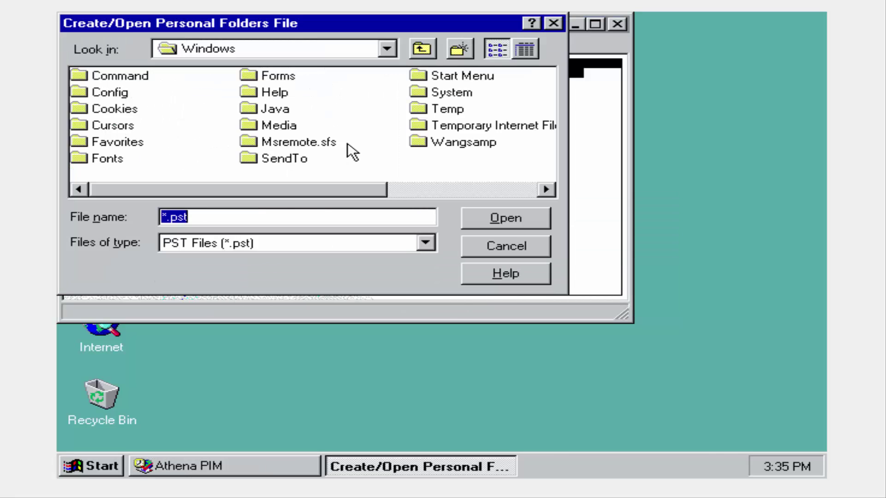
left_click(500, 246)
left_click(466, 295)
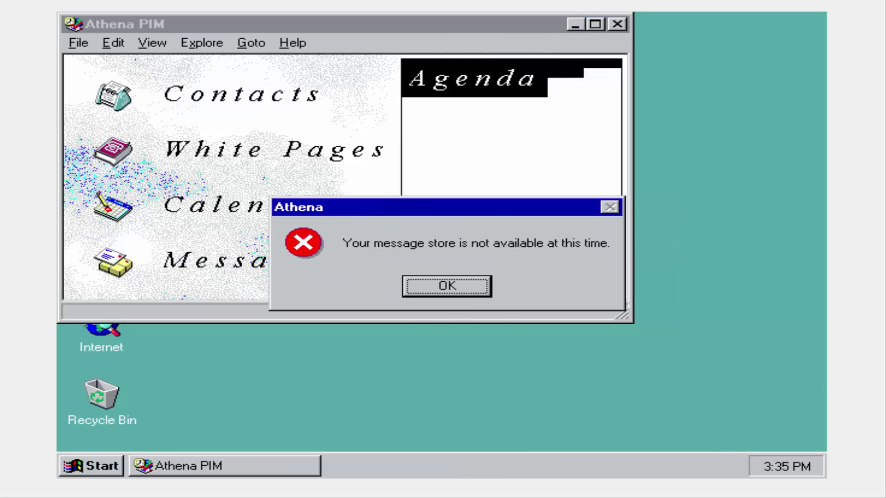
left_click(462, 281)
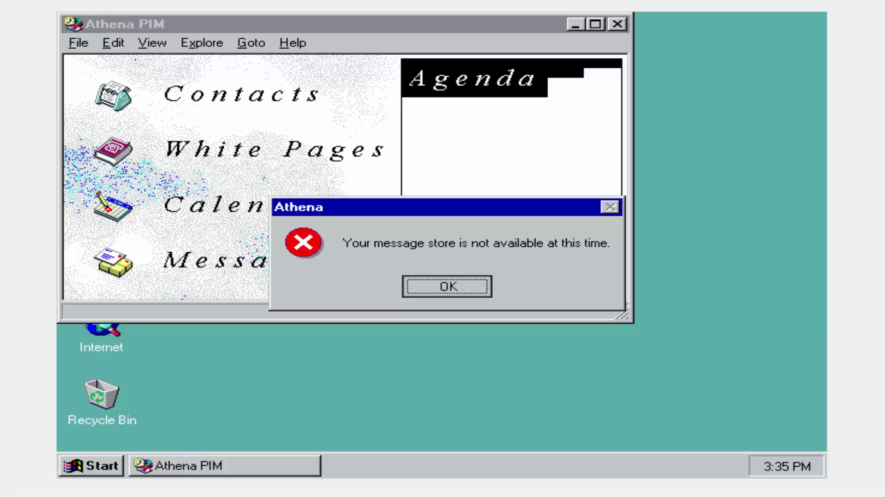
left_click(457, 286)
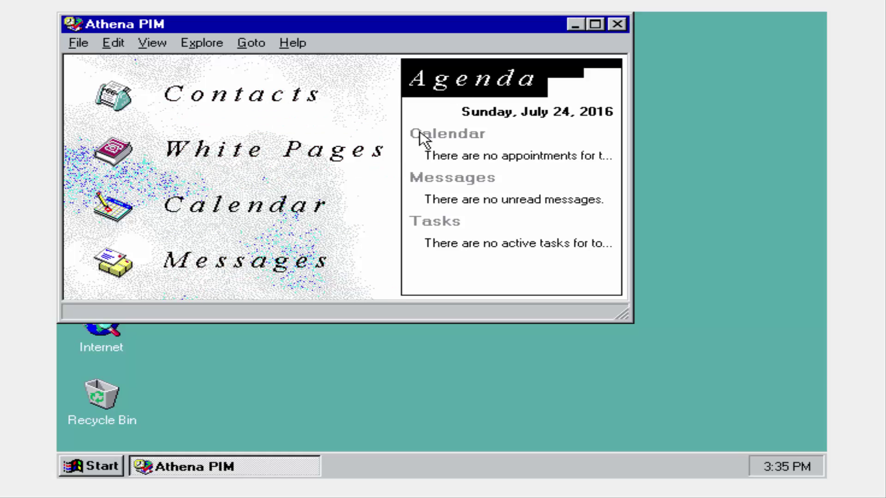
- Look through the Contacts, White Pages, Calendar and Messages sections of Athena PIM and close the program
left_click(113, 43)
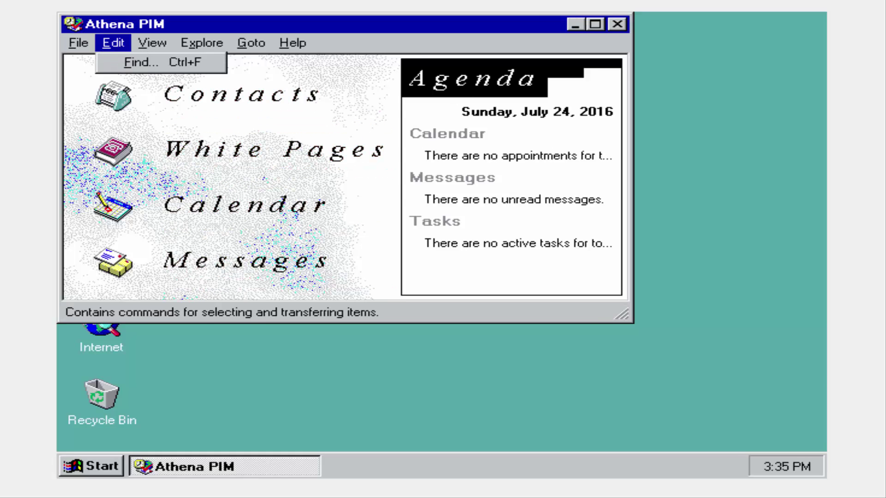
left_click(489, 88)
left_click(301, 84)
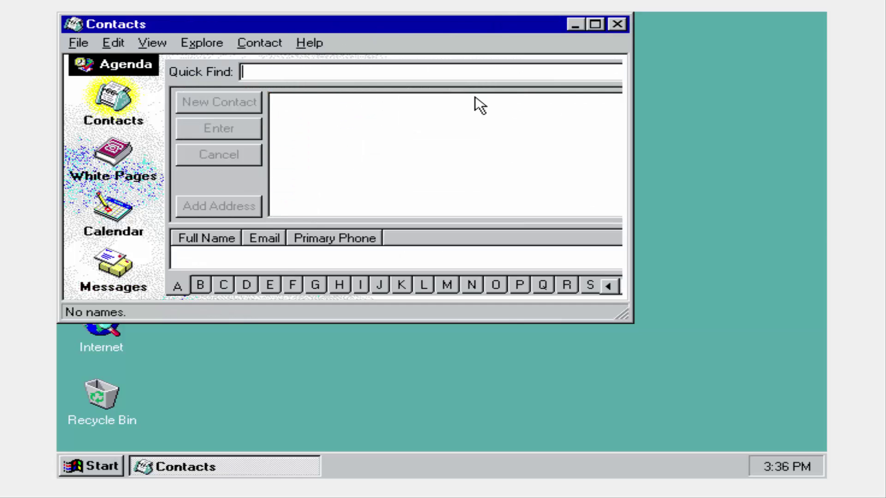
left_click(121, 156)
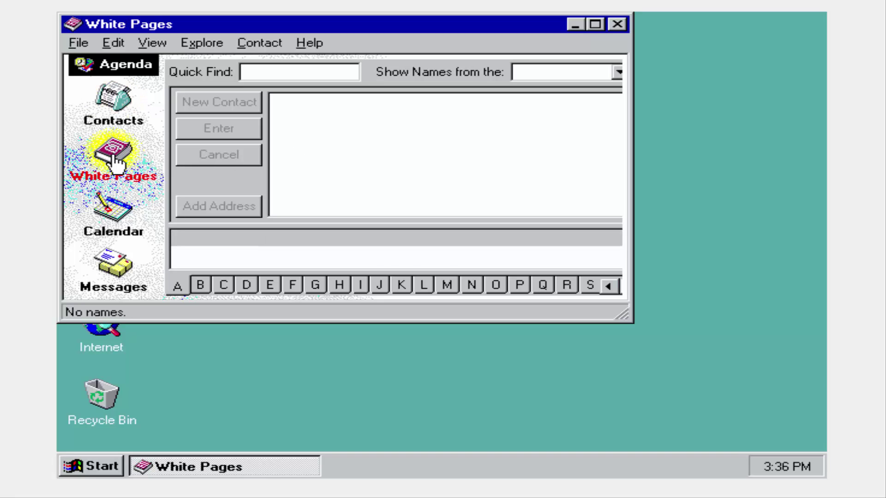
left_click(113, 113)
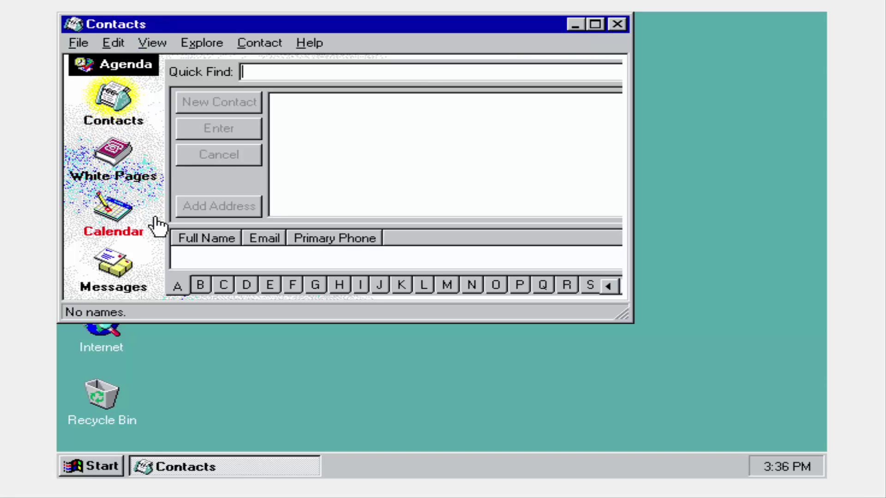
left_click(124, 230)
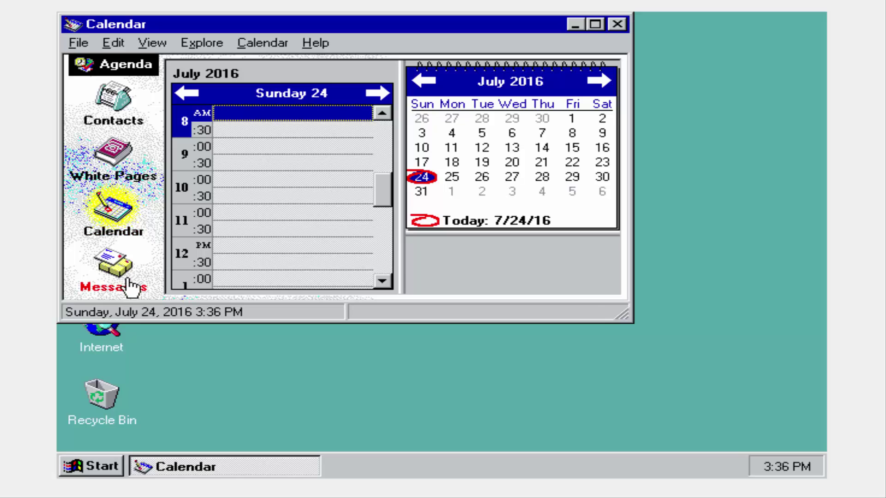
left_click(128, 282)
left_click(471, 292)
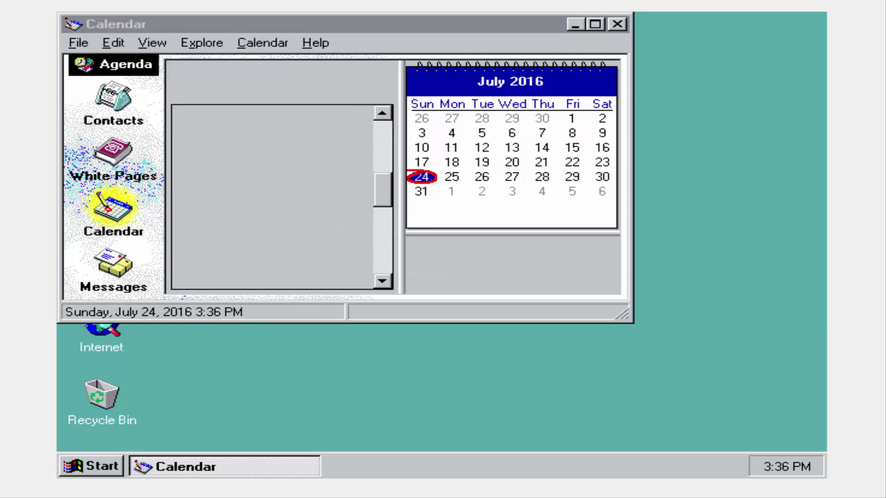
left_click(617, 25)
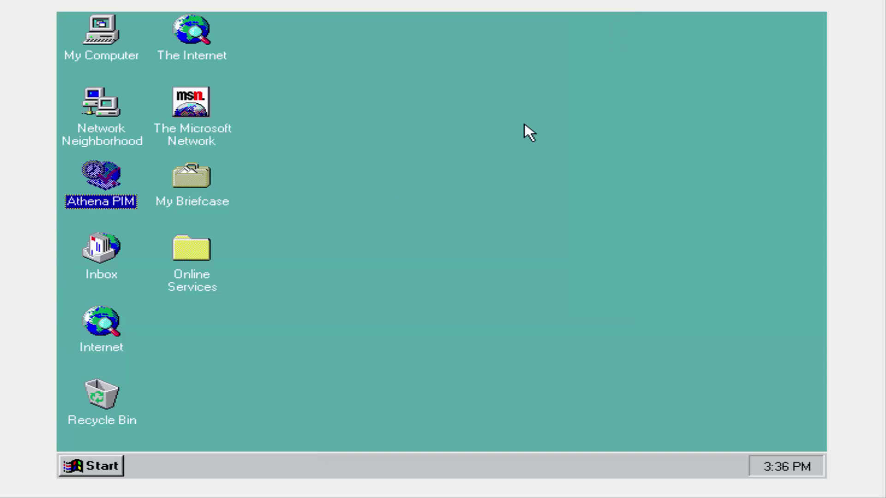
- Start the Internet Connection Wizard from the desktop and choose the Manual setup option
left_click(115, 328)
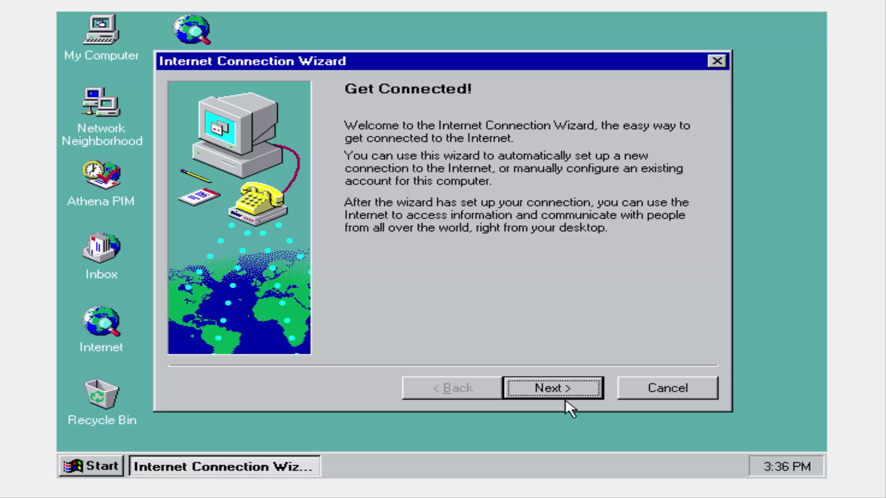
left_click(571, 395)
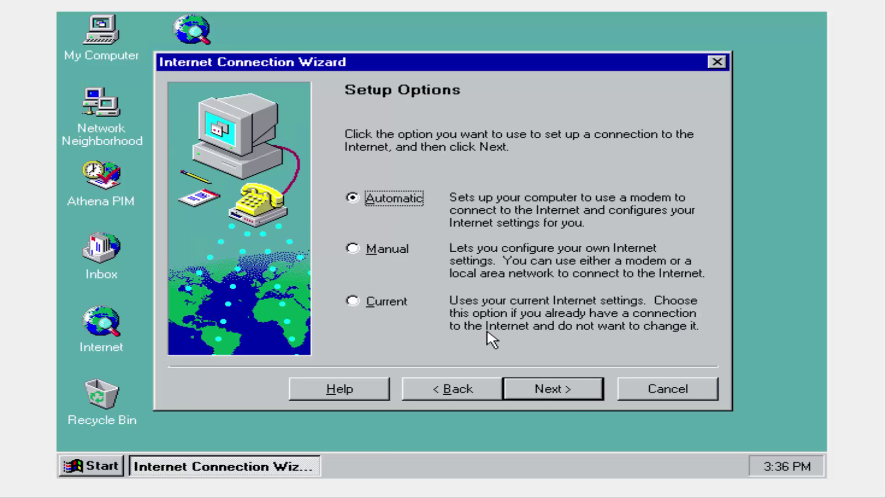
left_click(351, 244)
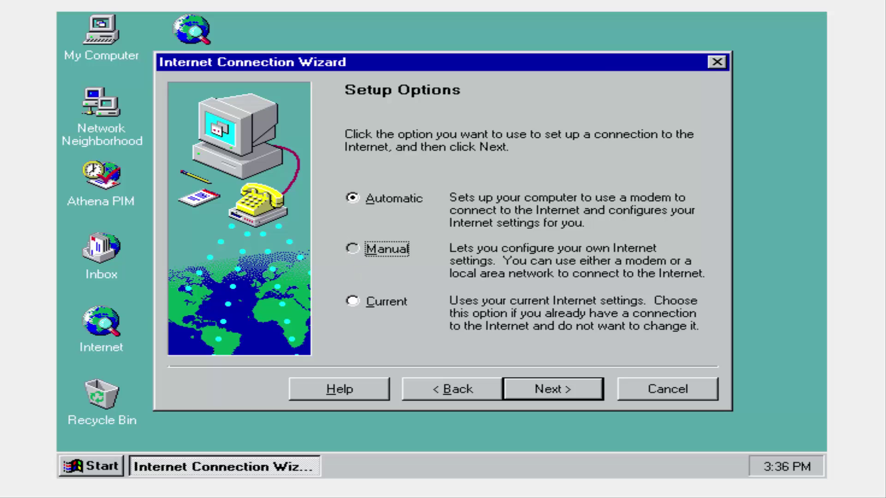
left_click(527, 380)
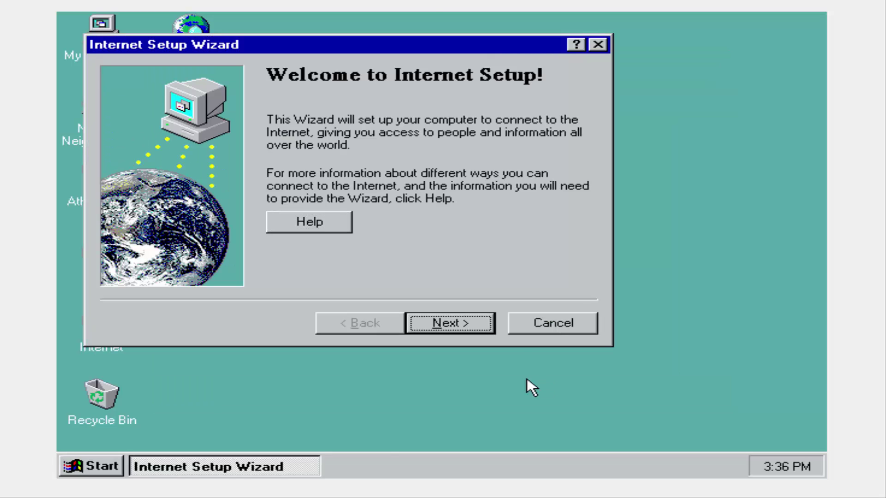
- Choose to connect through the Local Area Network and use Windows Messaging for Internet mail
left_click(488, 323)
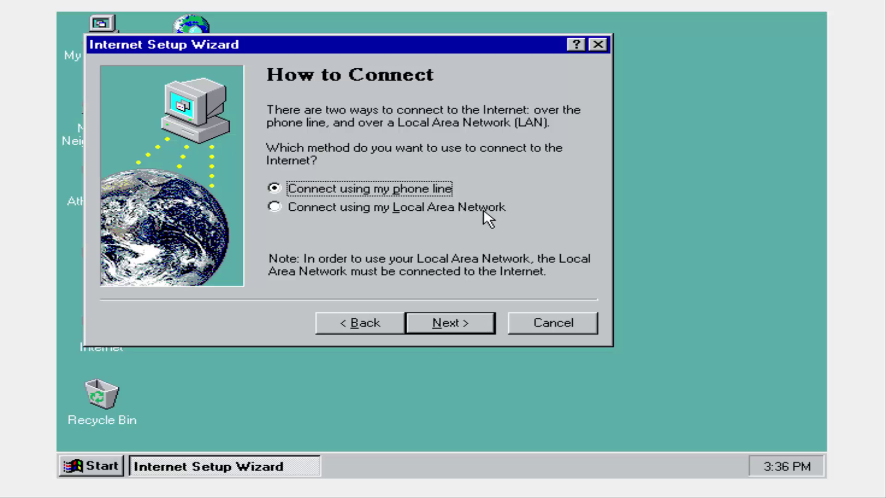
left_click(483, 208)
left_click(456, 321)
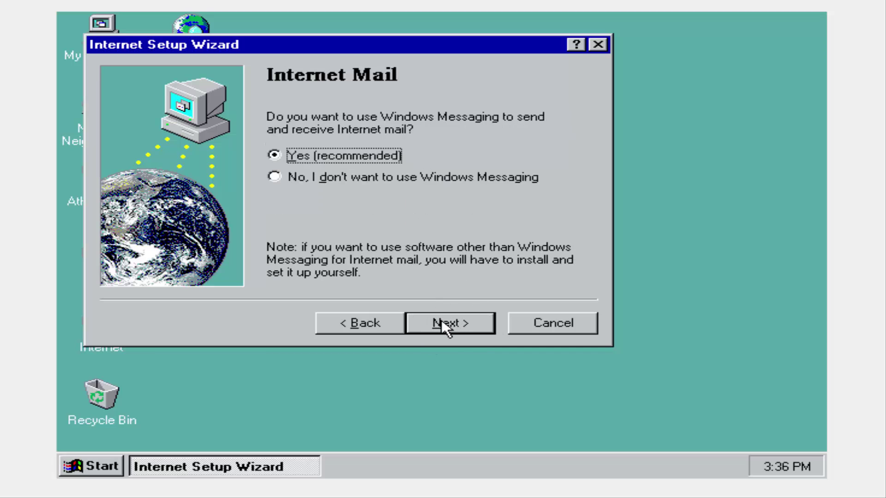
left_click(444, 322)
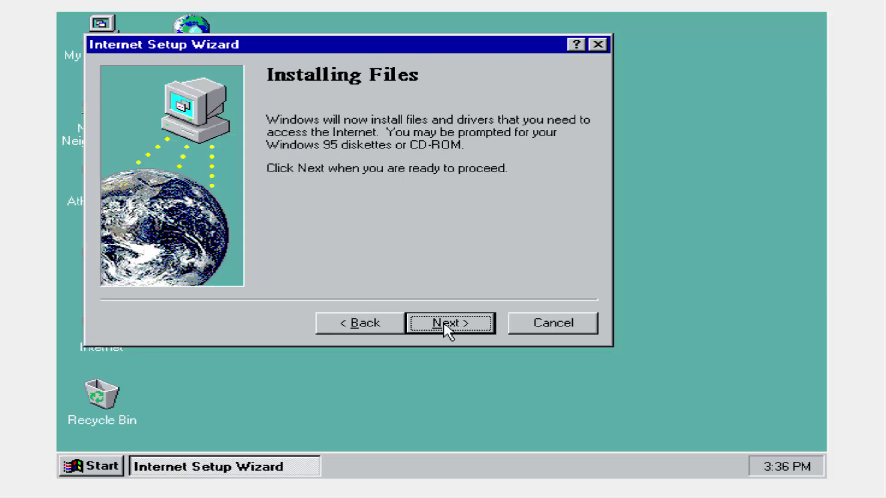
- Try to install the Internet access files from the Windows 95 CD-ROM, and cancel the file copying
left_click(444, 323)
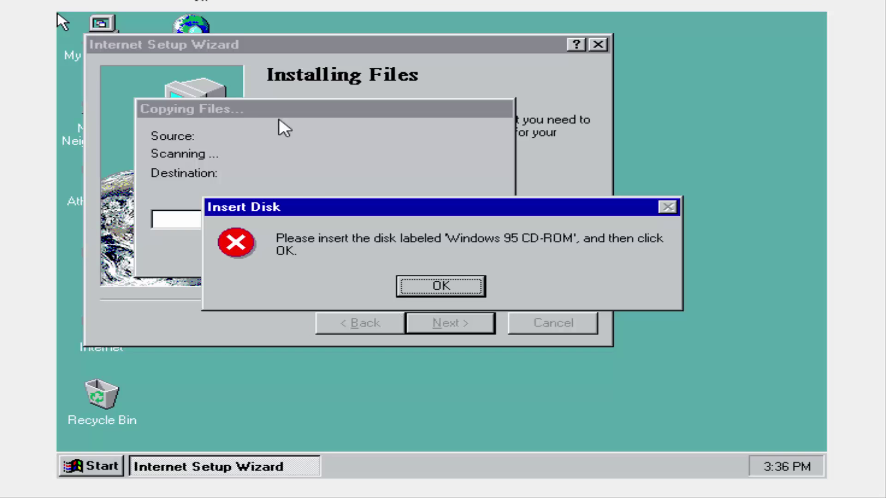
left_click(422, 287)
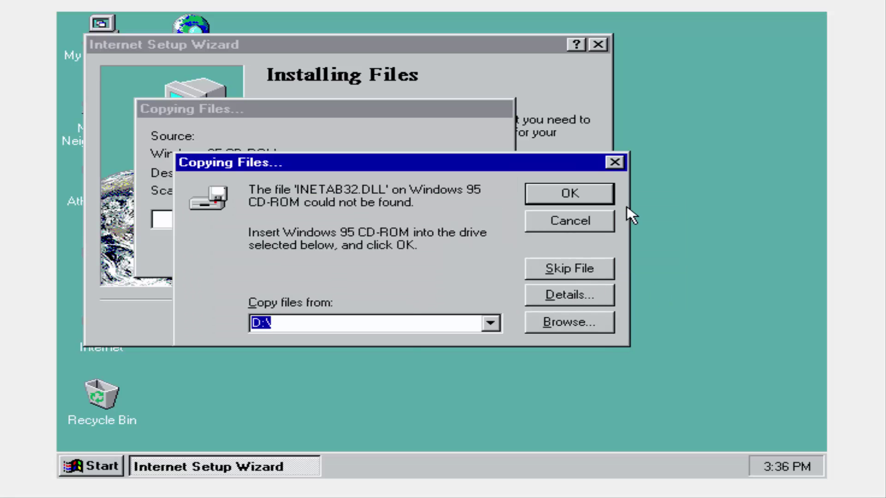
left_click(586, 223)
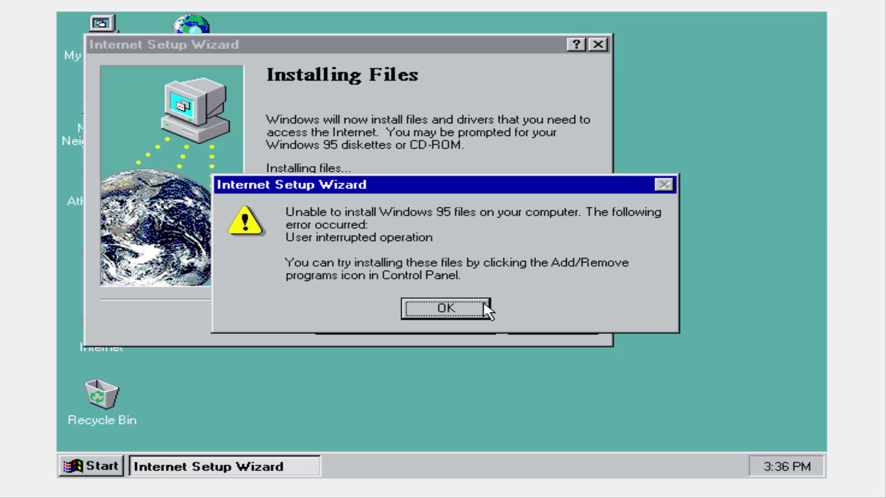
left_click(468, 309)
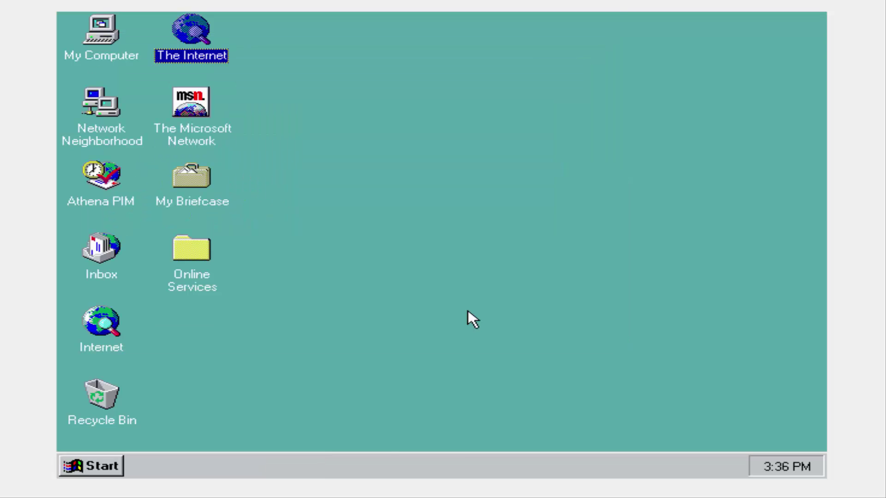
- Restart the Internet Connection Wizard, choose Manual setup and continue to the connection method choice
left_click(199, 16)
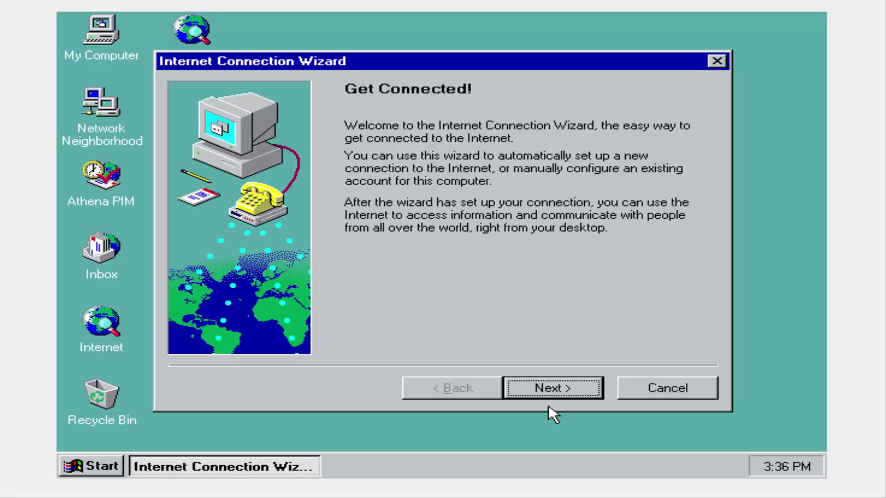
left_click(555, 393)
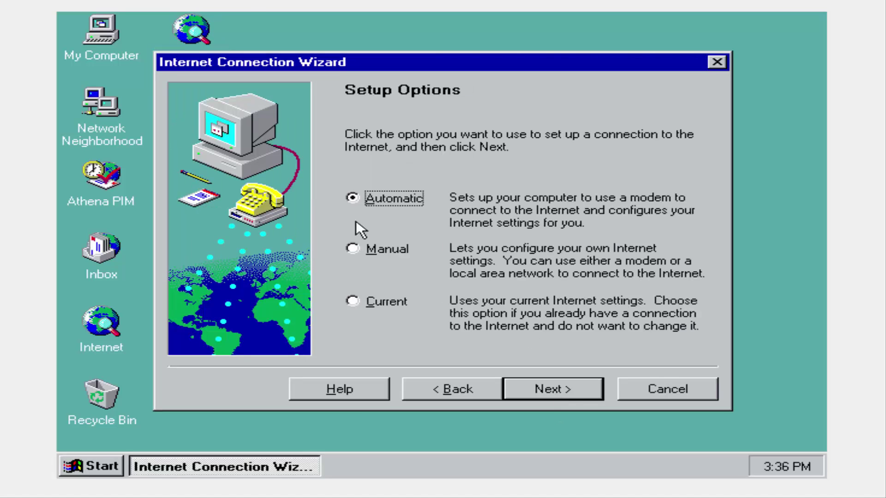
left_click(364, 249)
left_click(546, 385)
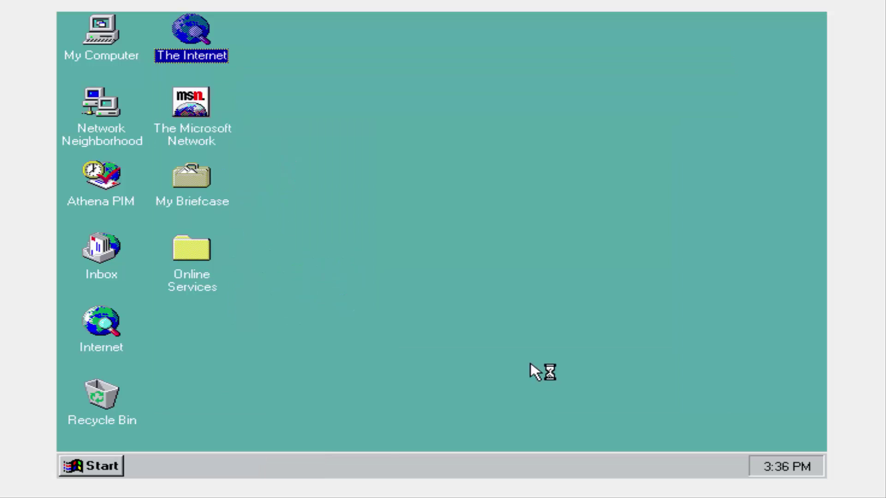
left_click(465, 335)
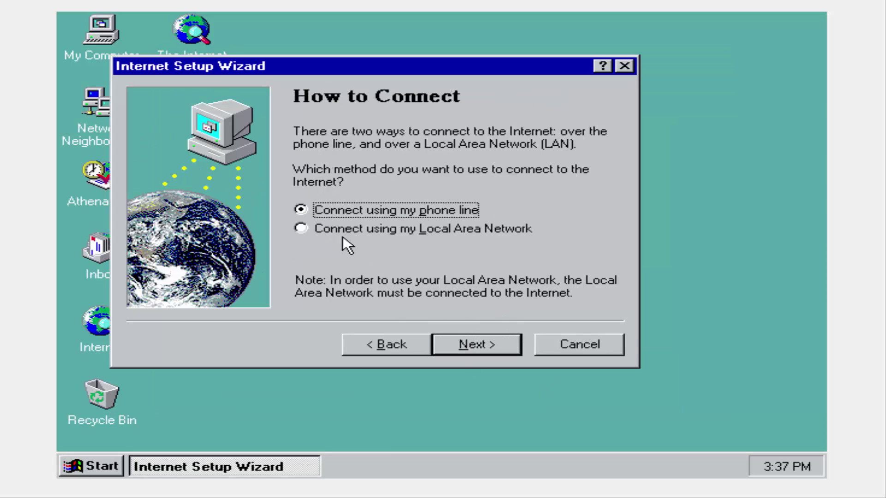
- Complete the Internet setup using the Local Area Network, without Windows Messaging or a proxy server
left_click(388, 228)
left_click(468, 341)
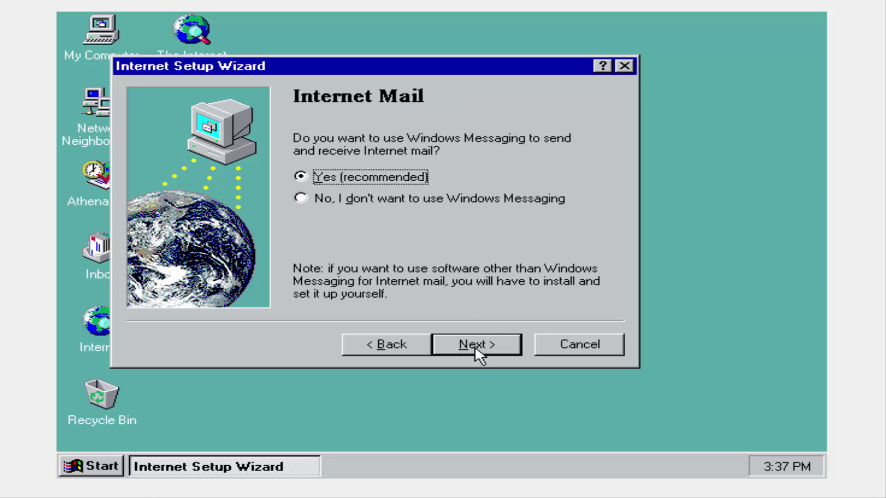
left_click(511, 202)
left_click(488, 340)
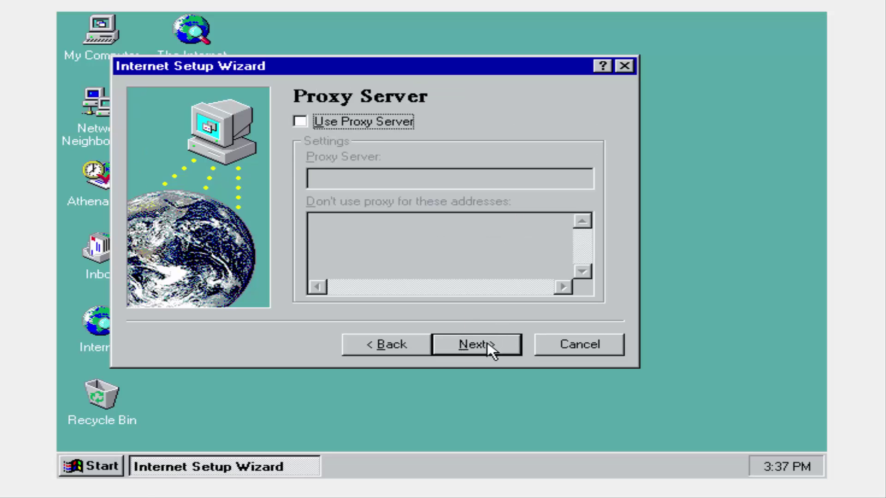
left_click(486, 342)
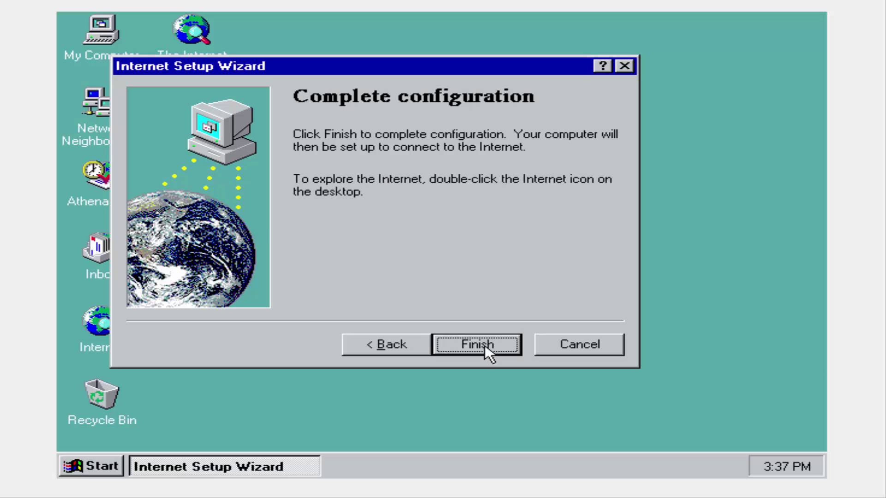
left_click(485, 345)
- Open Internet Explorer from the desktop and move its window away from the desktop's corner
double_click(98, 328)
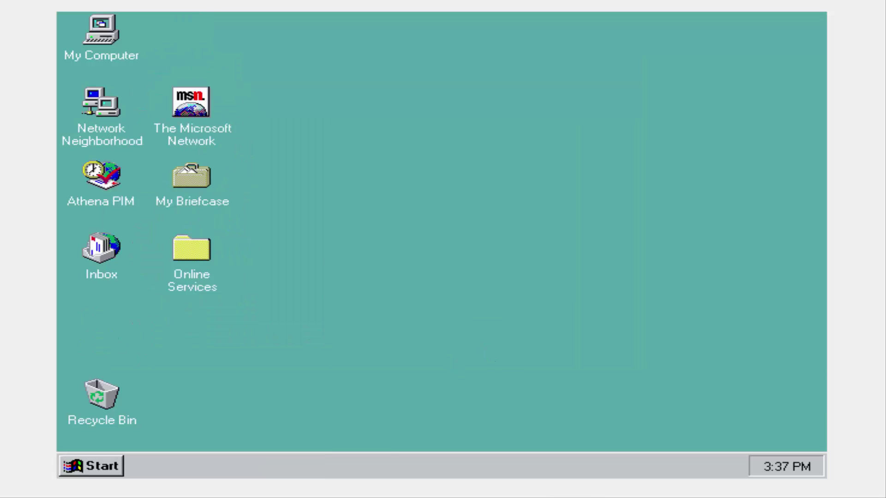
left_click(200, 14)
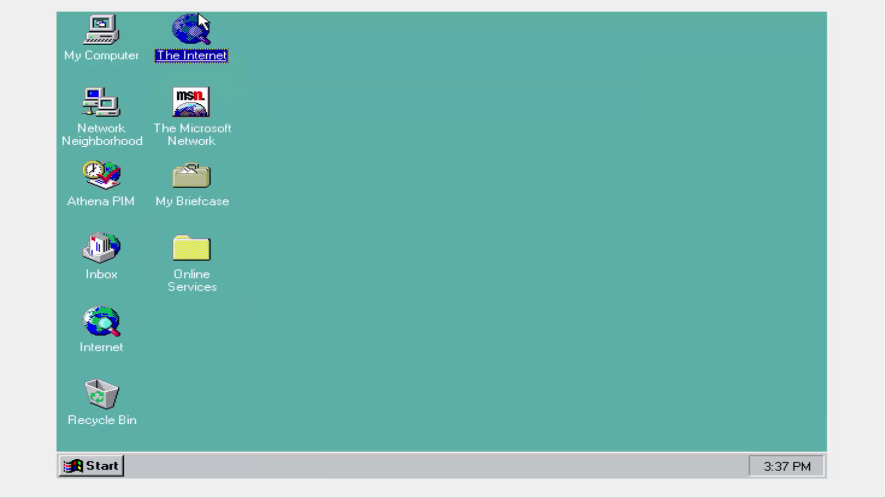
left_click(178, 99)
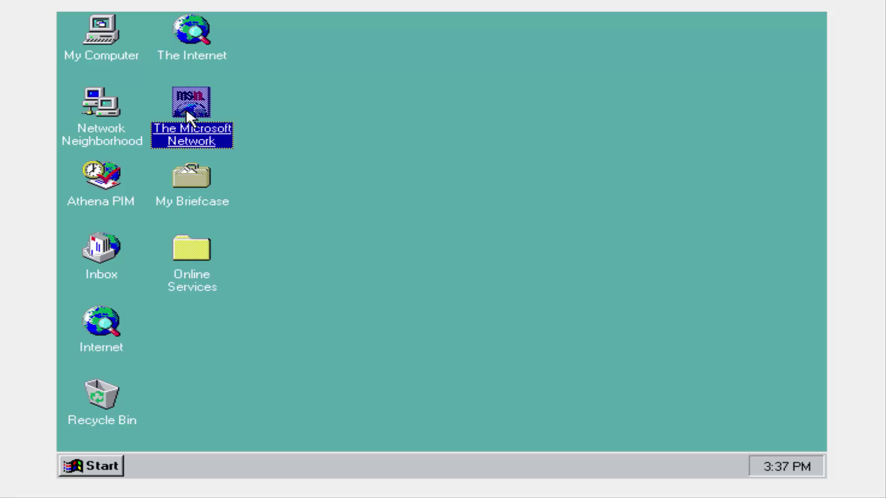
left_click(467, 240)
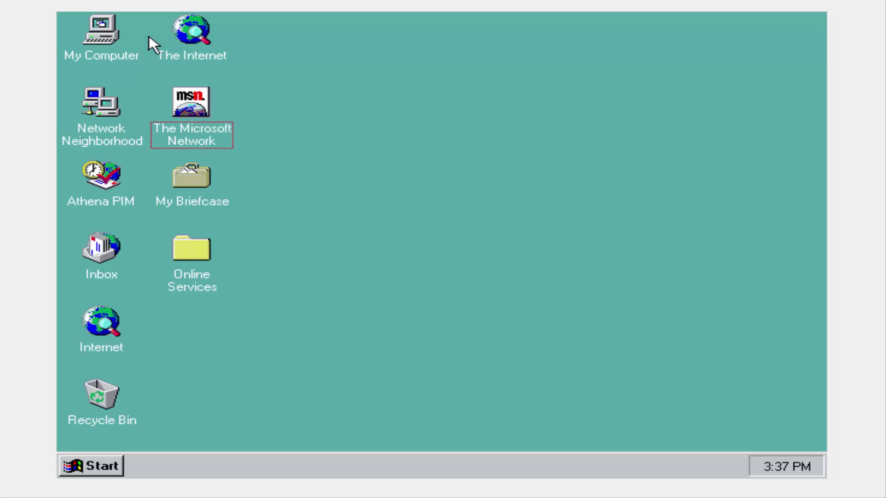
double_click(191, 29)
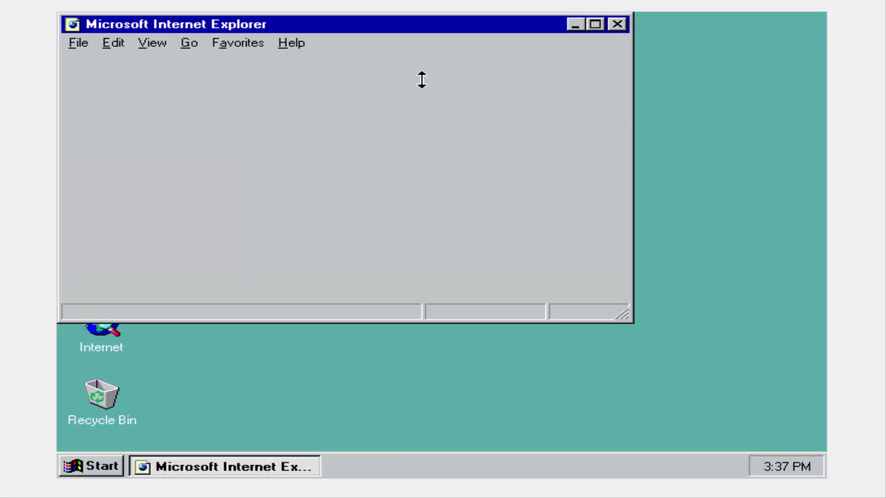
left_click_drag(328, 24, 452, 76)
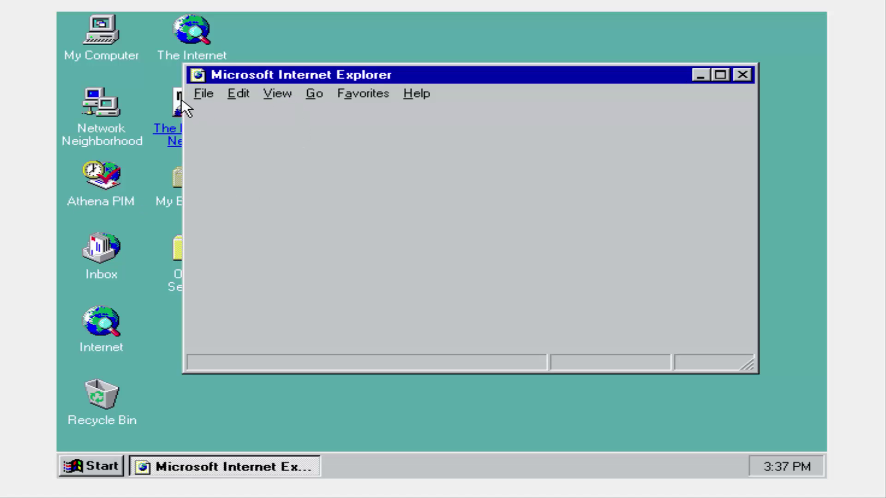
- Check the file commands available in Internet Explorer and close the browser
left_click(195, 95)
left_click(217, 123)
left_click(206, 95)
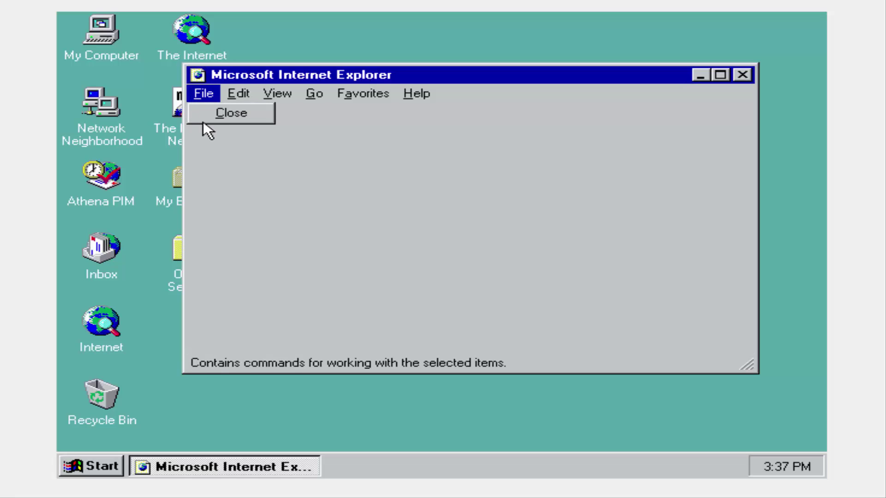
left_click(258, 112)
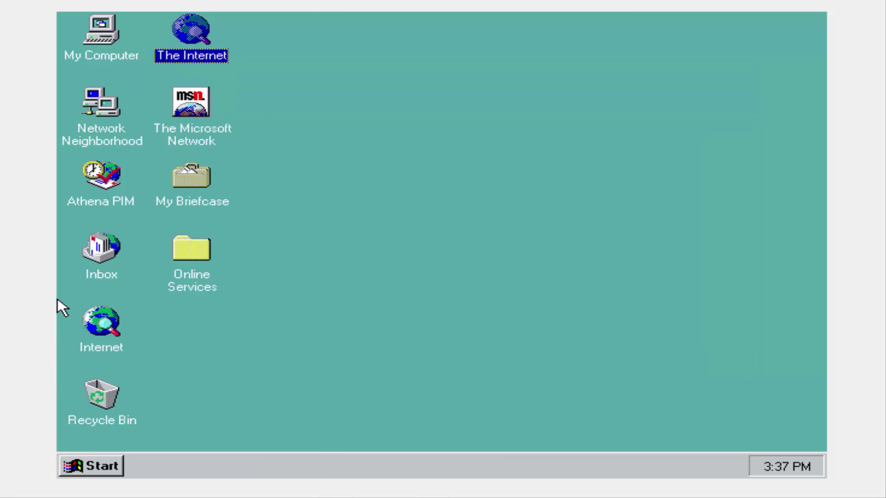
- Look through the installed programs and accessories, open Calculator and close it
left_click(88, 455)
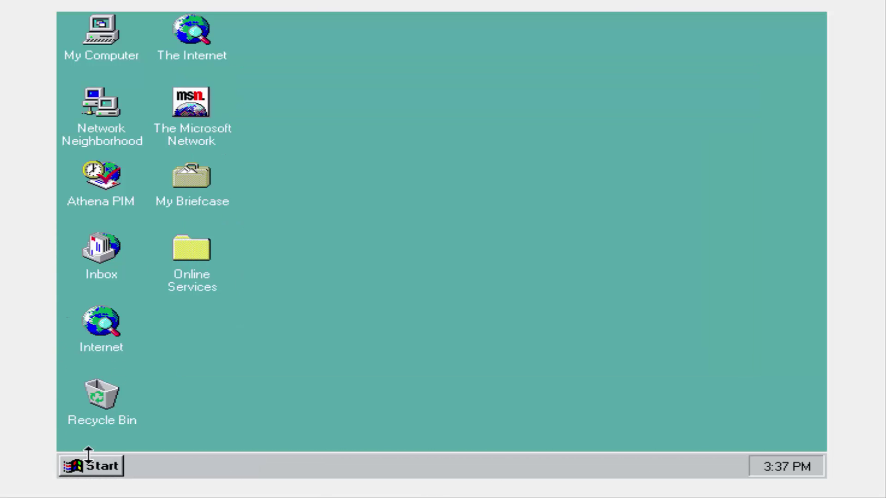
left_click(92, 468)
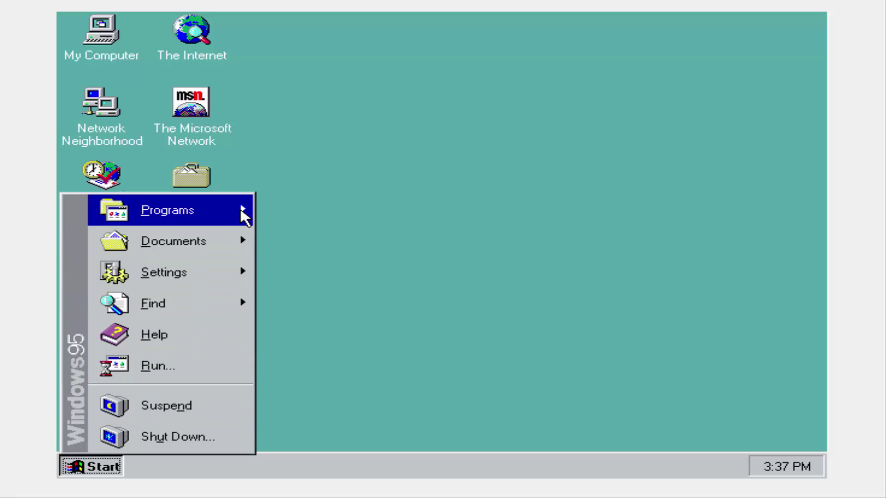
mouse_move(241, 213)
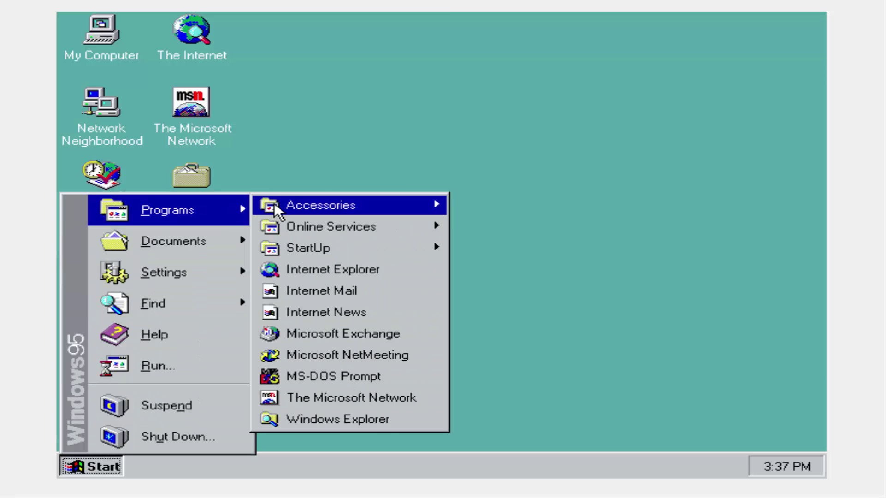
mouse_move(340, 206)
mouse_move(586, 186)
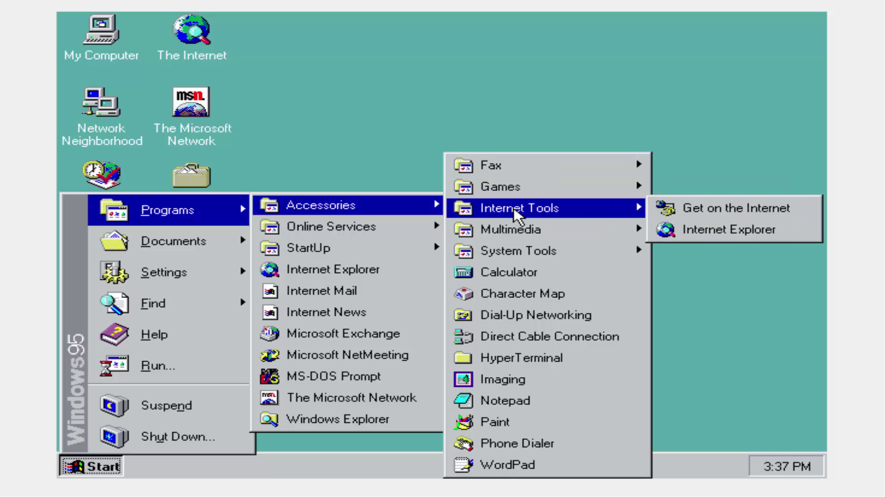
left_click(493, 273)
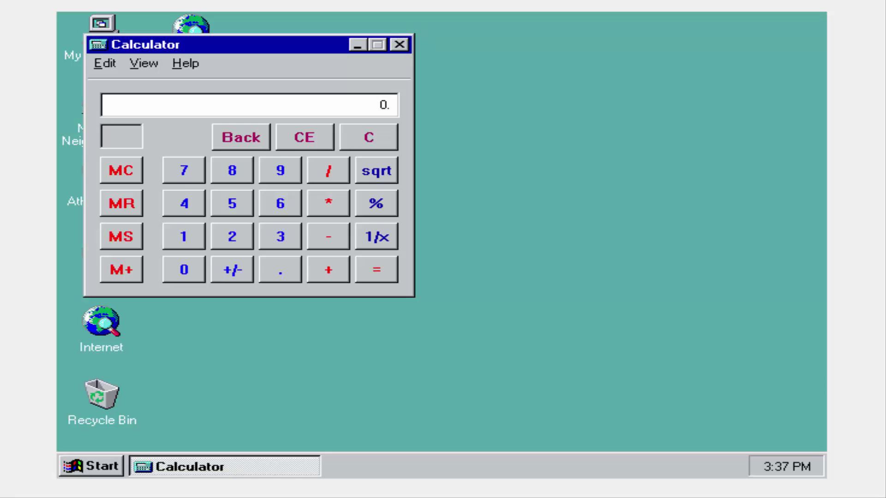
key("alt+F4")
- Examine the Games, Internet Tools, Multimedia and System Tools accessories, then open and close Calculator again
left_click(119, 471)
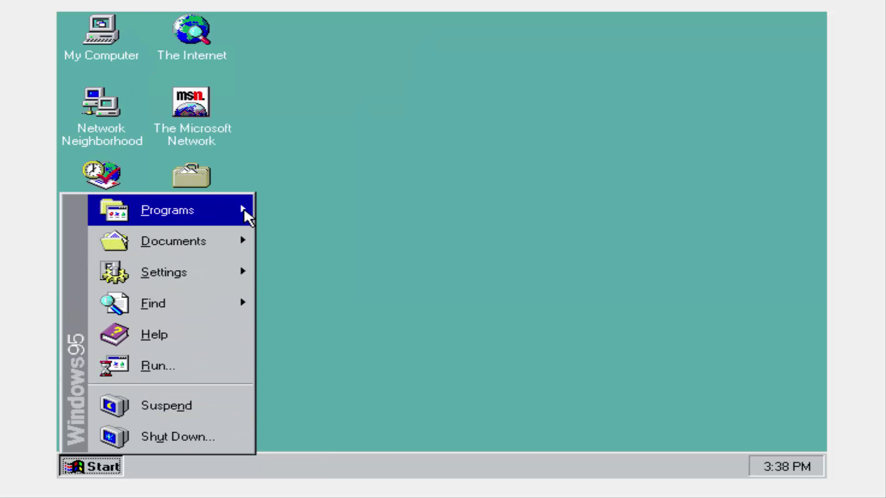
mouse_move(245, 208)
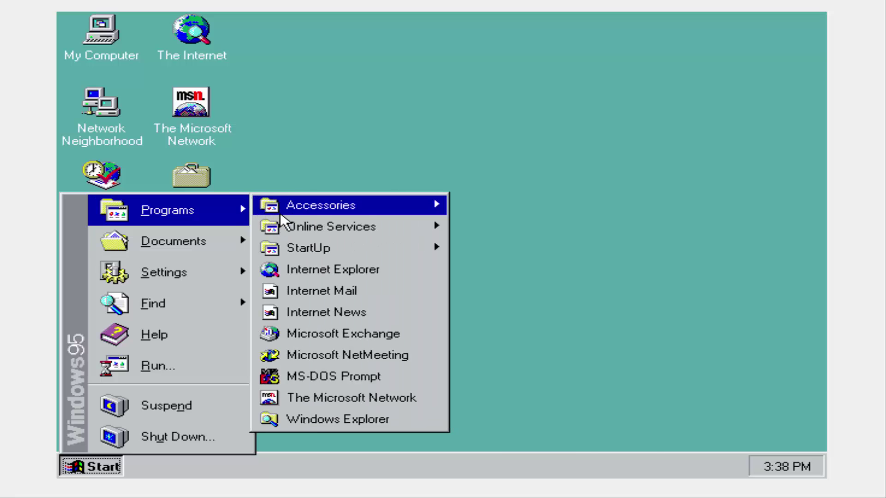
mouse_move(389, 210)
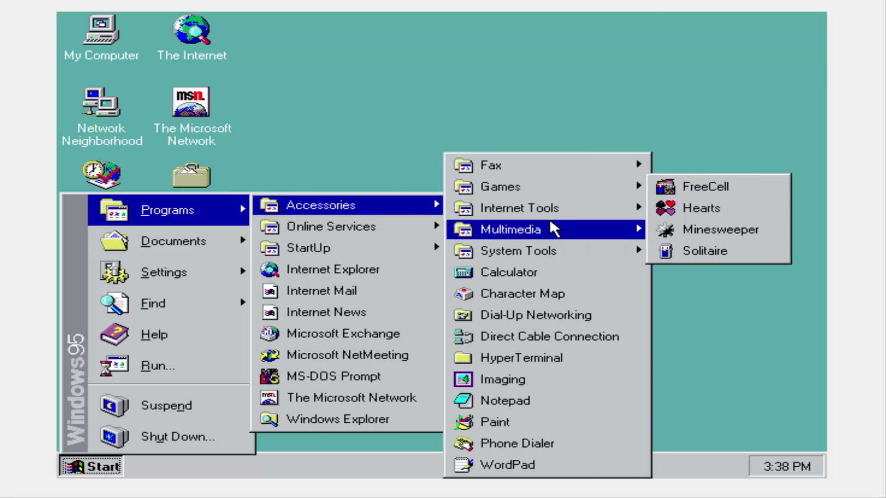
mouse_move(569, 211)
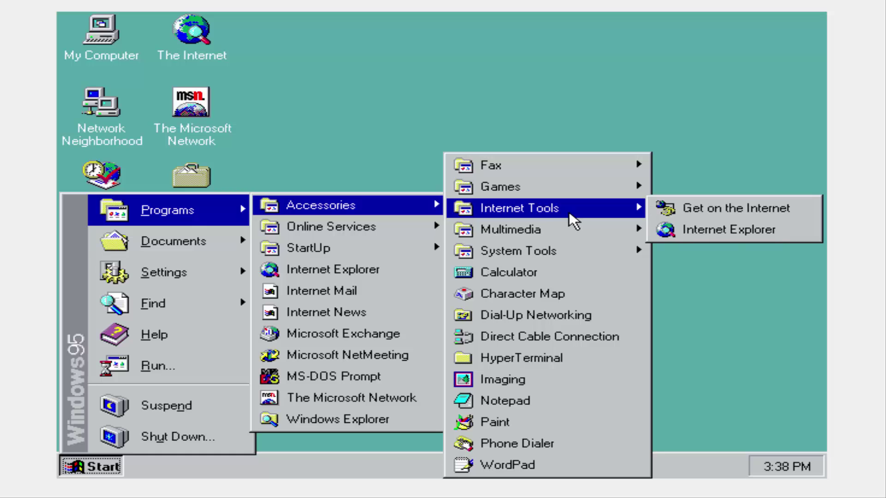
mouse_move(560, 230)
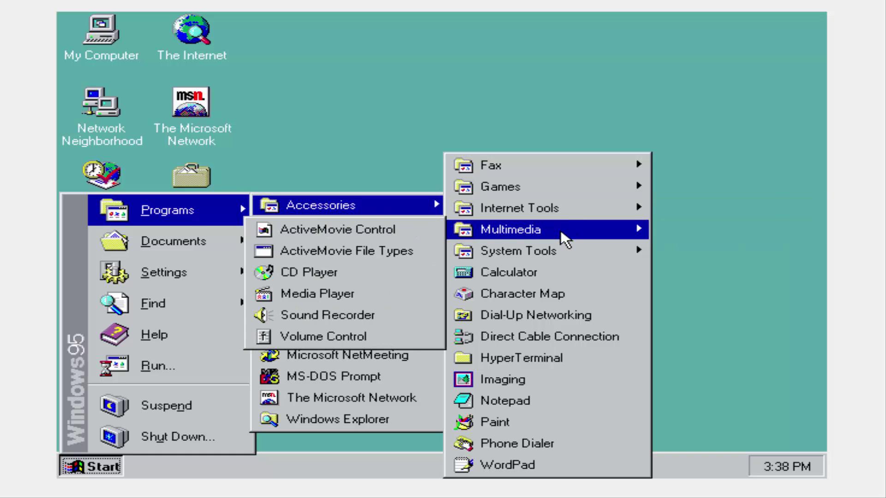
mouse_move(563, 260)
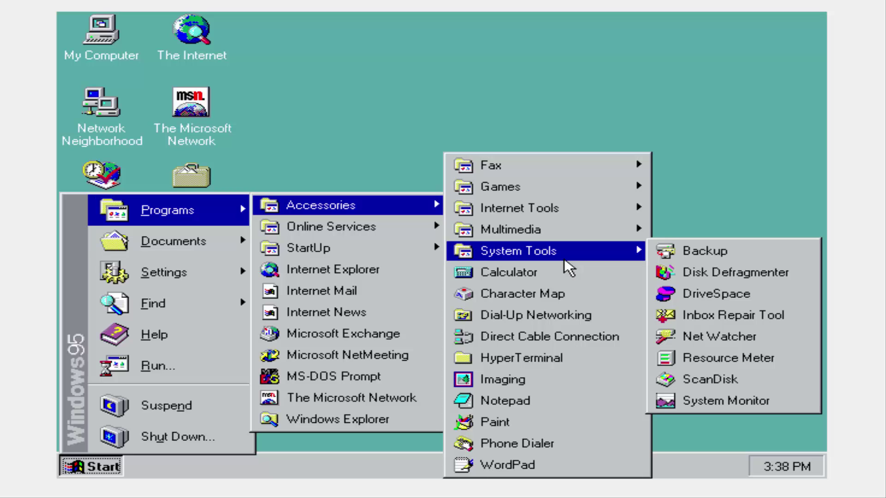
left_click(558, 267)
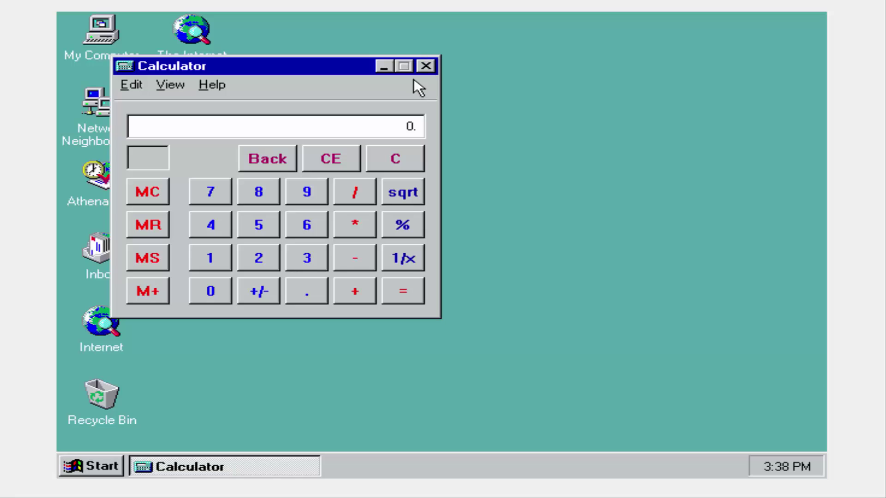
left_click(450, 48)
left_click(429, 64)
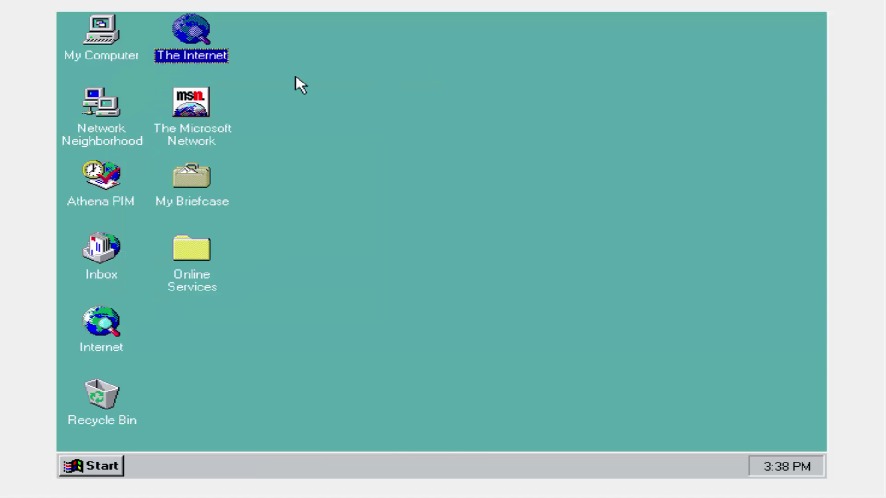
- Open Control Panel from My Computer, look over its items and close it
double_click(104, 23)
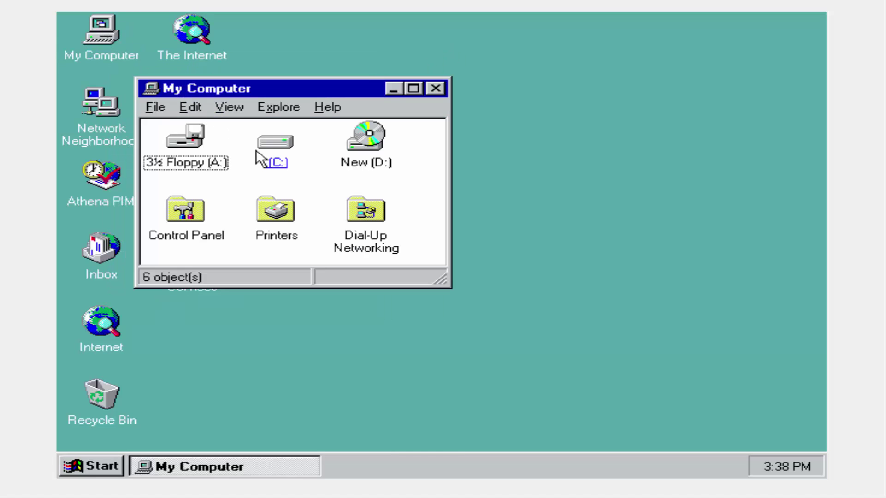
left_click(178, 217)
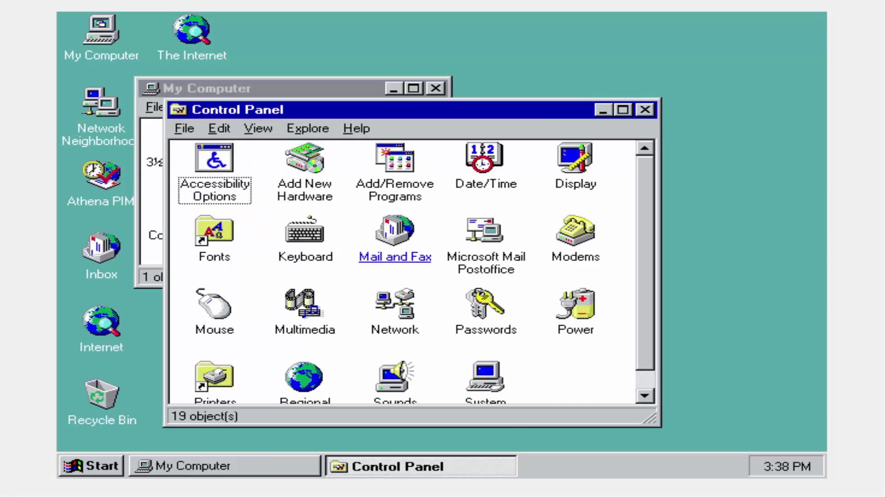
left_click_drag(640, 171, 637, 116)
left_click(645, 110)
- Open the desktop's display properties, look through the available wallpapers and preview the Setup wallpaper
right_click(650, 115)
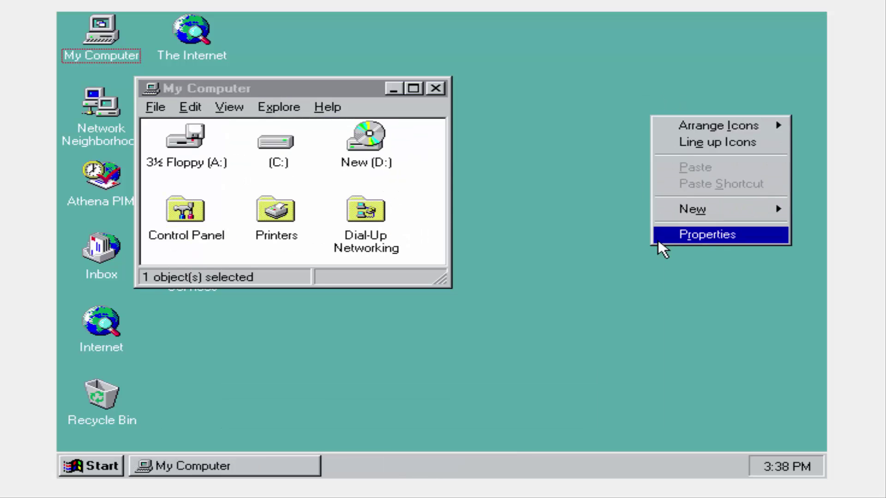
left_click(660, 234)
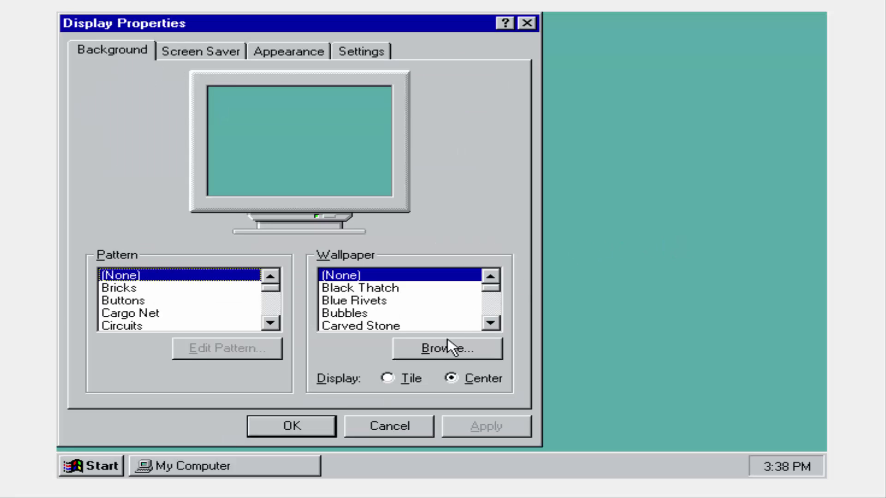
left_click(491, 323)
left_click(491, 323)
left_click(491, 323)
left_click(490, 323)
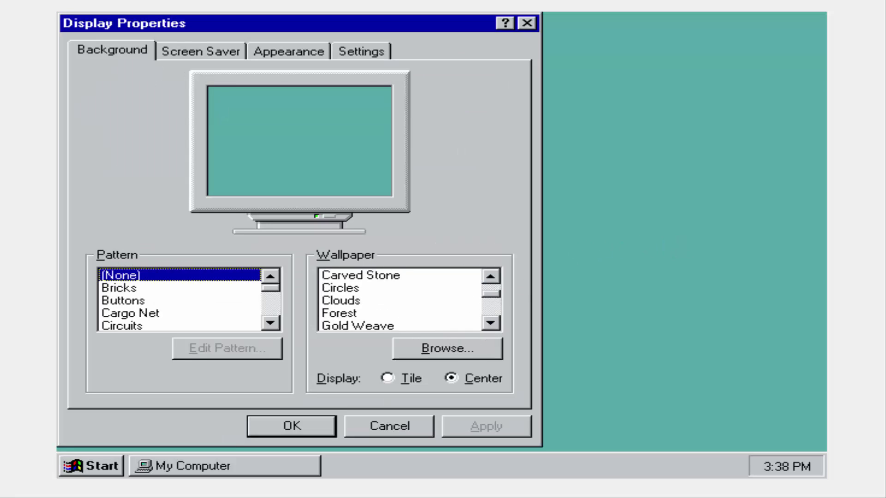
left_click(485, 323)
left_click(485, 324)
left_click(485, 324)
left_click(485, 323)
left_click(486, 323)
left_click(485, 324)
left_click(485, 324)
left_click(485, 324)
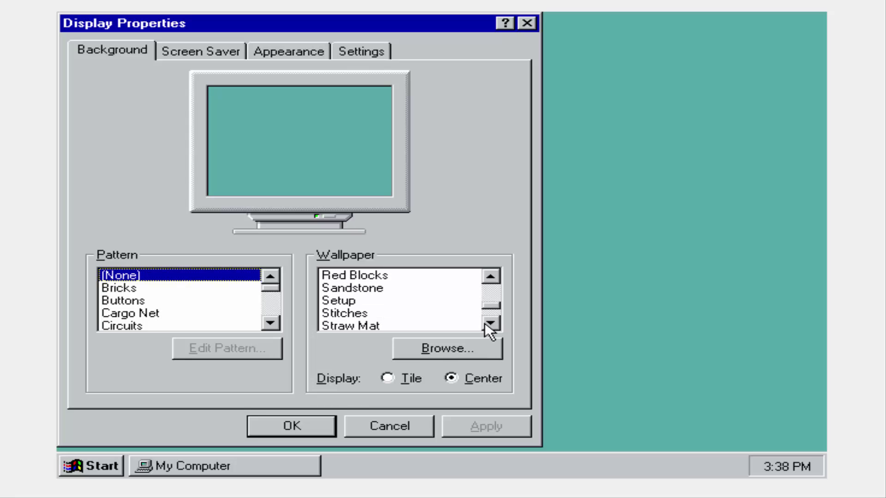
left_click(366, 288)
left_click(370, 300)
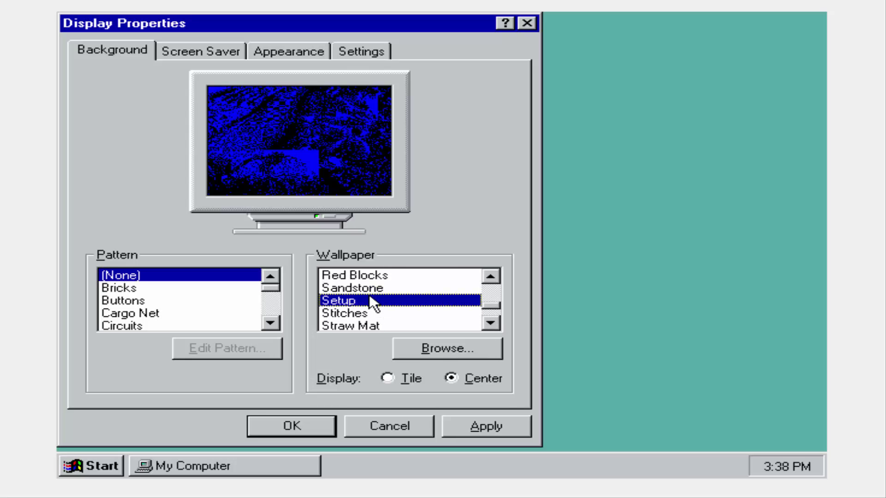
- Look through the rest of the wallpaper list and close the display properties without applying a change
left_click(490, 323)
left_click(491, 323)
left_click(491, 323)
left_click(490, 323)
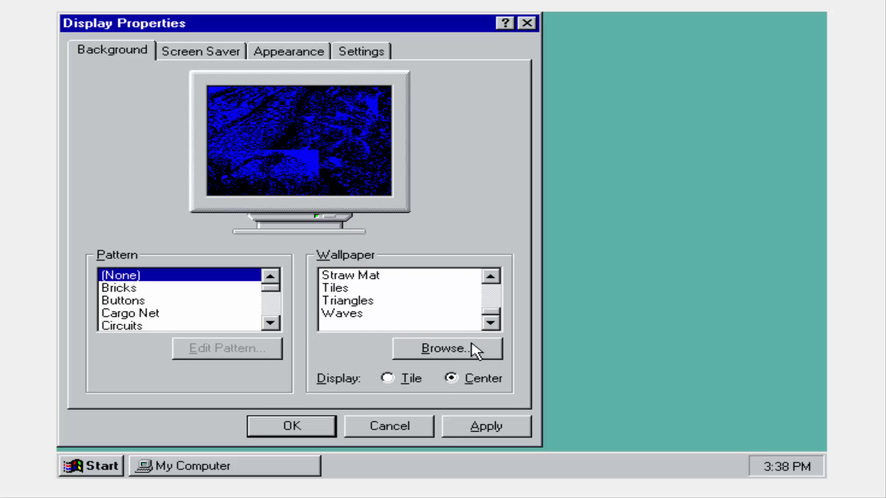
left_click(410, 425)
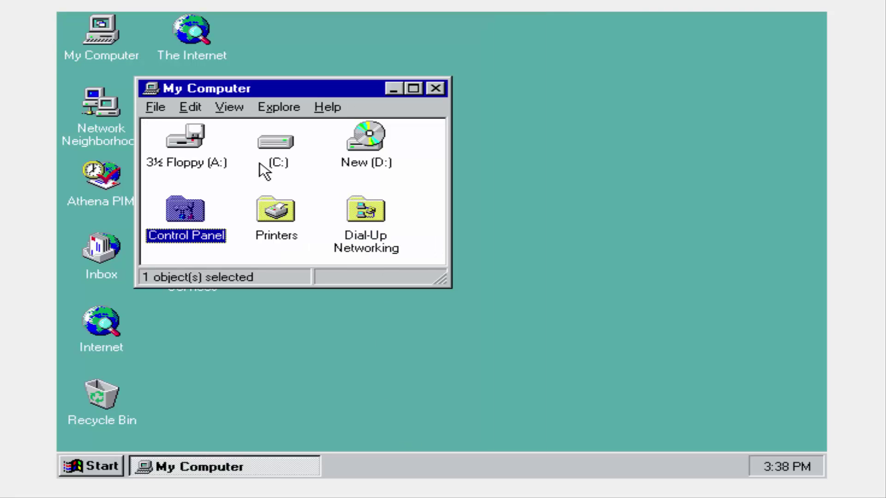
- Run Winver from the Windows folder on the C: drive, dismiss its version box and close both folder windows
left_click(276, 143)
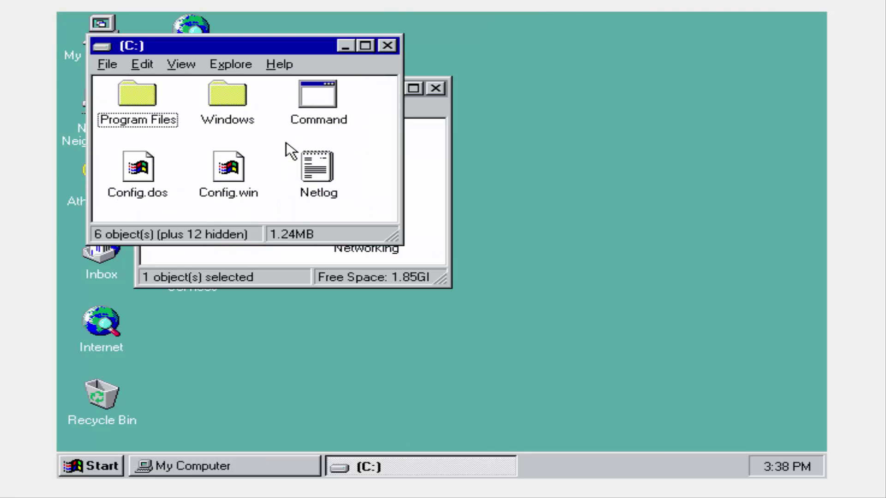
left_click(255, 124)
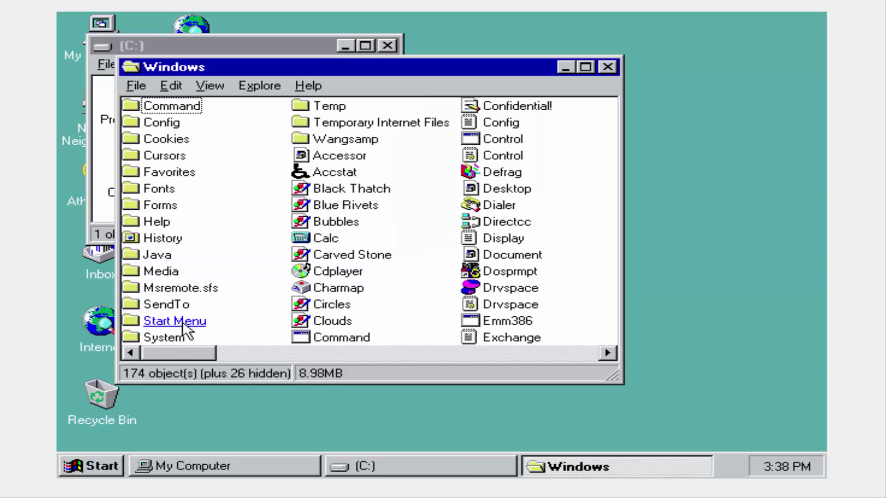
left_click_drag(173, 349, 661, 314)
double_click(347, 223)
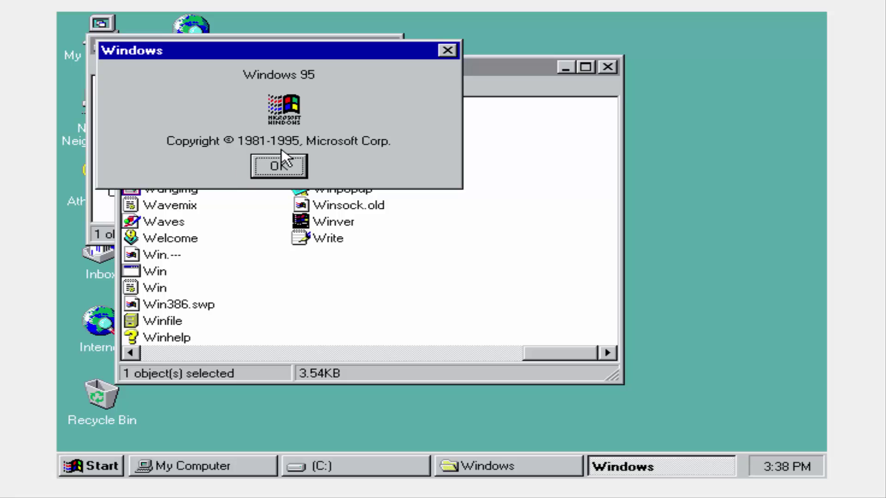
left_click(255, 173)
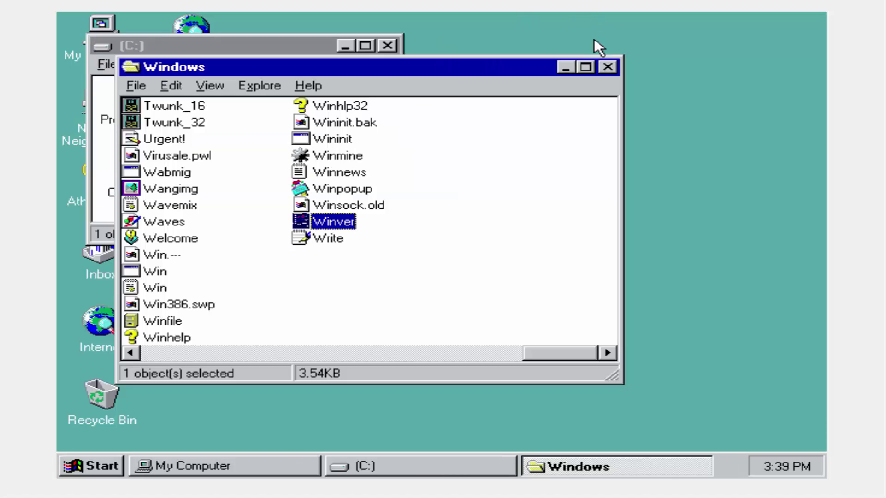
left_click(607, 68)
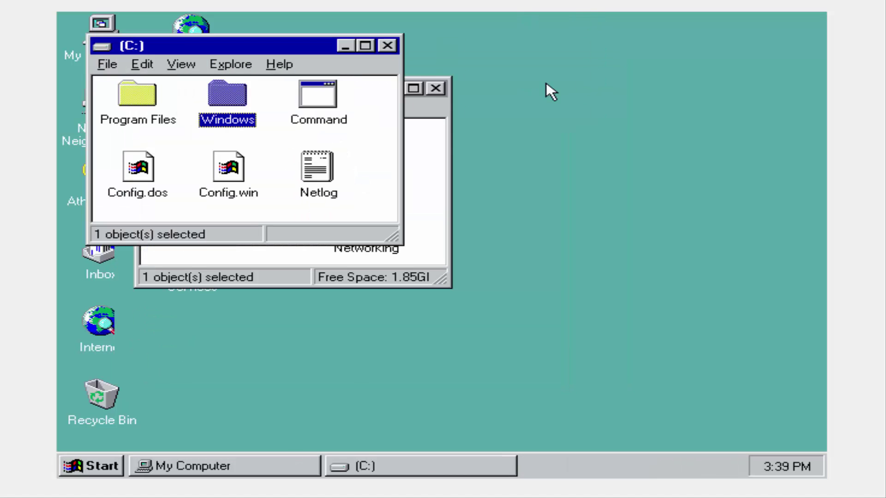
left_click(391, 46)
- View the general system properties of My Computer, dismiss them and close the My Computer window
left_click_drag(134, 54, 107, 48)
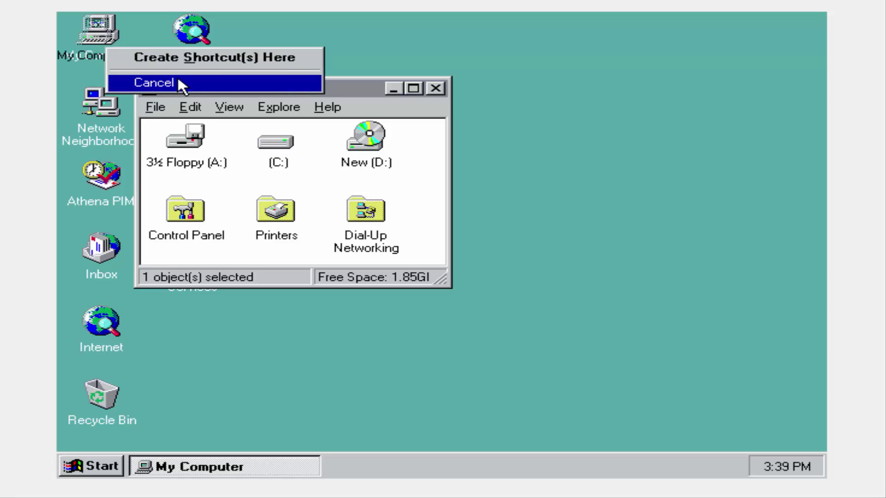
left_click(109, 27)
right_click(108, 24)
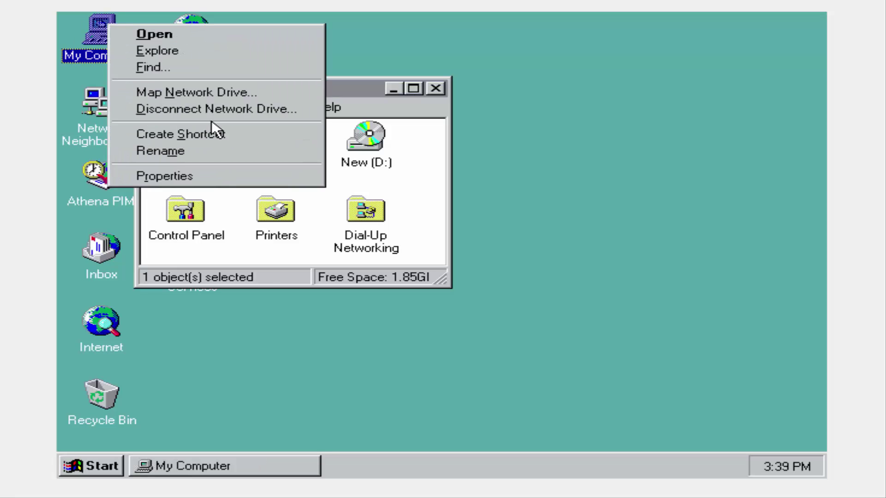
left_click(210, 178)
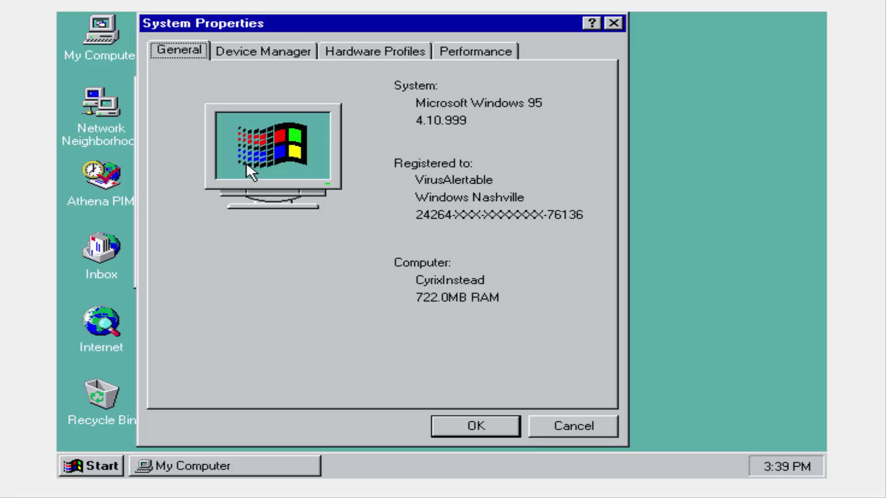
left_click(506, 427)
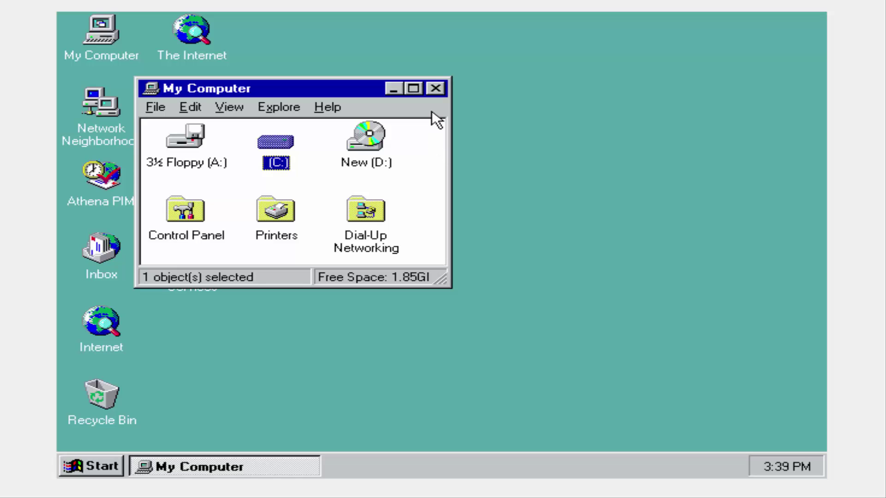
left_click(436, 89)
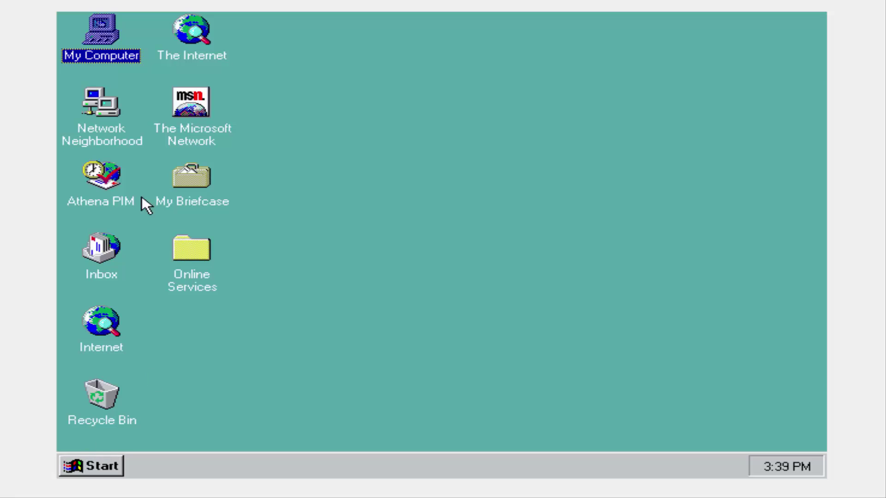
- Open Athena PIM from the desktop, dismiss its error messages, look over its start page and close it
double_click(88, 187)
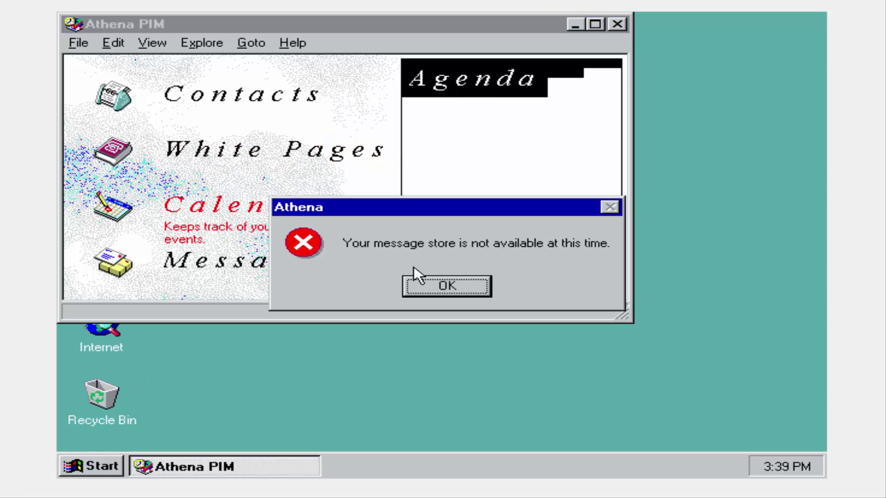
left_click(478, 284)
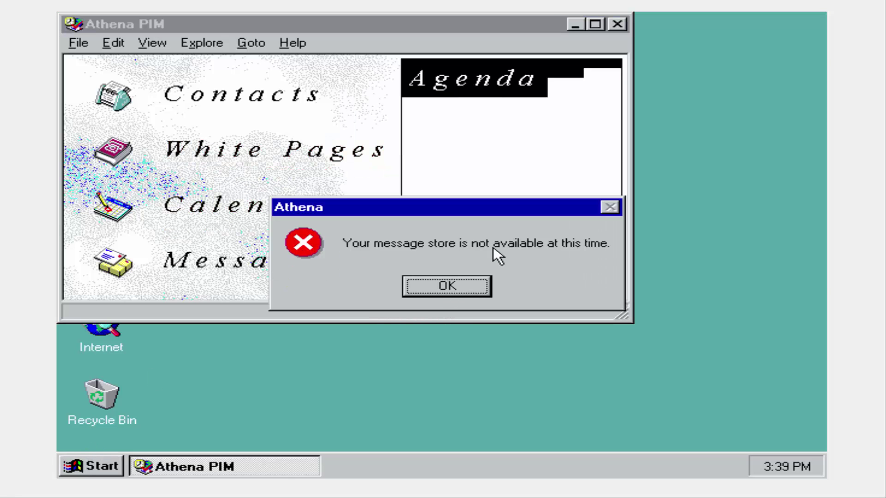
left_click(472, 284)
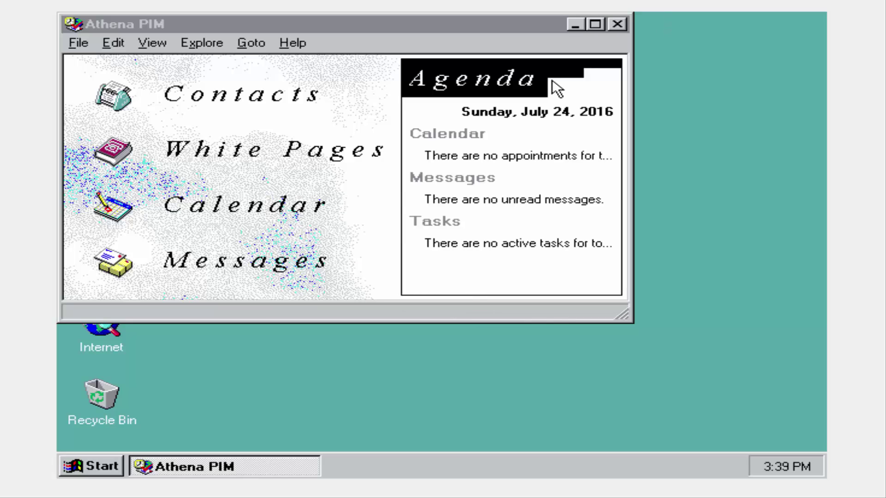
left_click(617, 24)
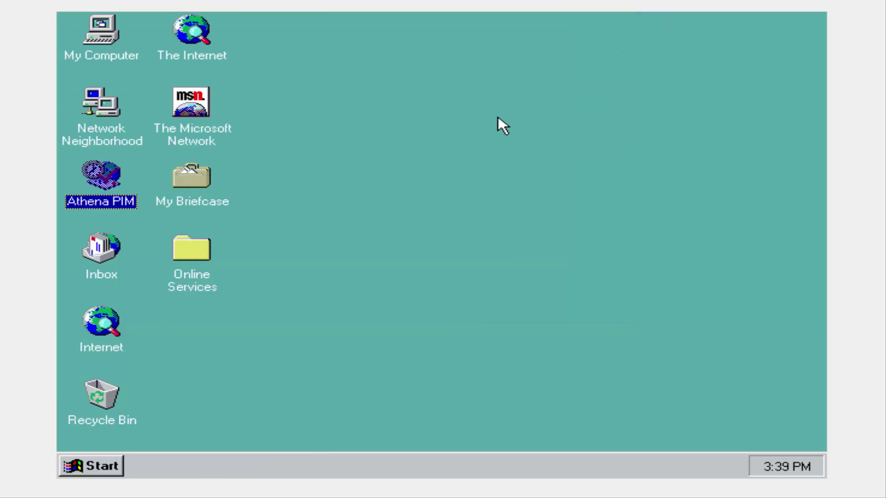
- Look over the Start menu entries and shut down the computer
left_click(98, 463)
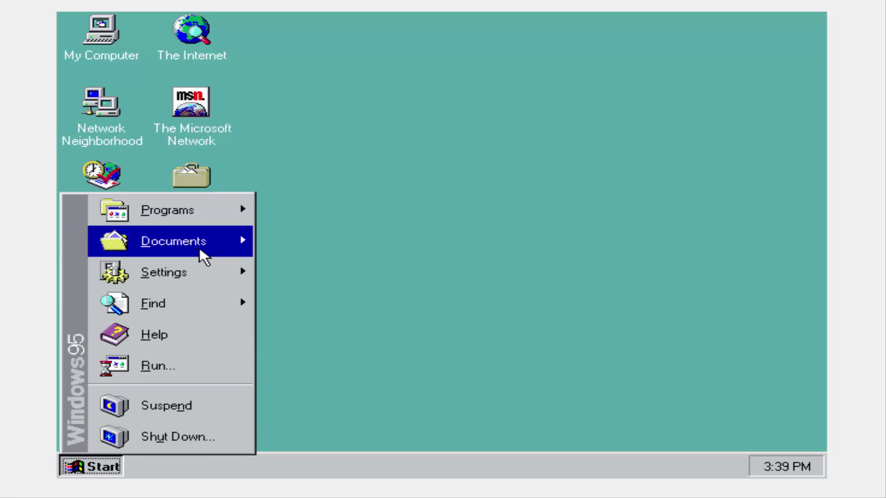
mouse_move(200, 246)
mouse_move(201, 211)
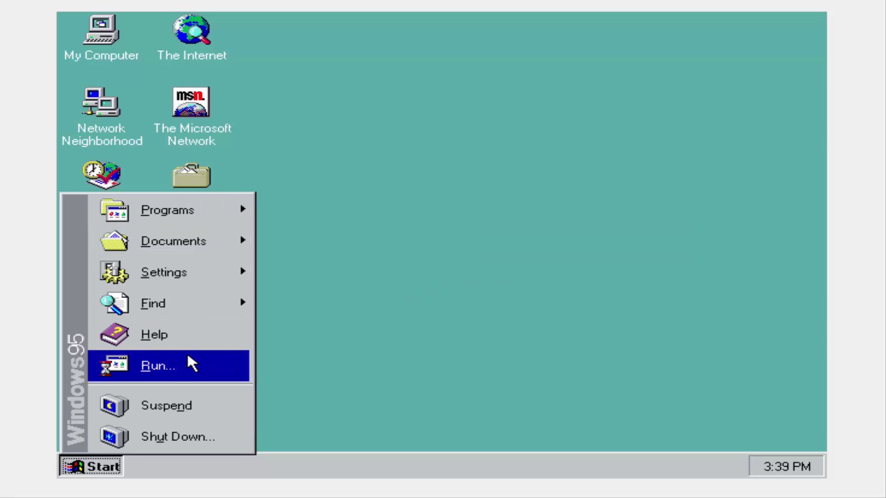
left_click(173, 446)
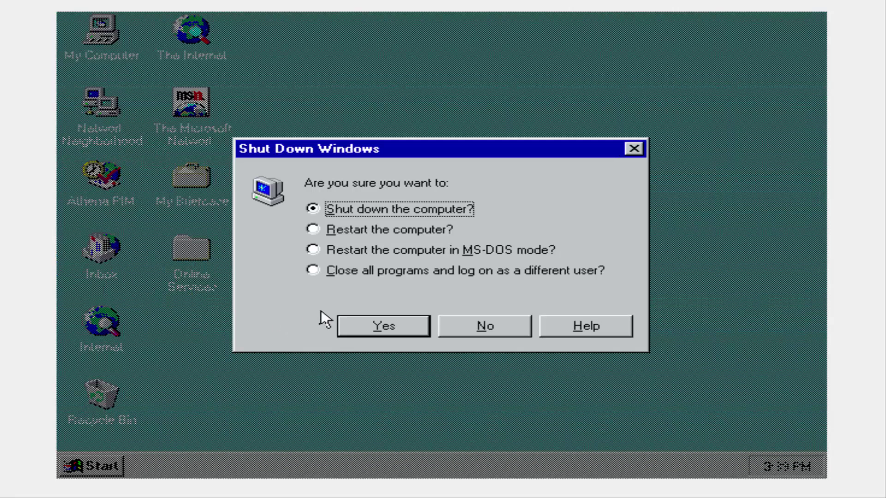
left_click(363, 319)
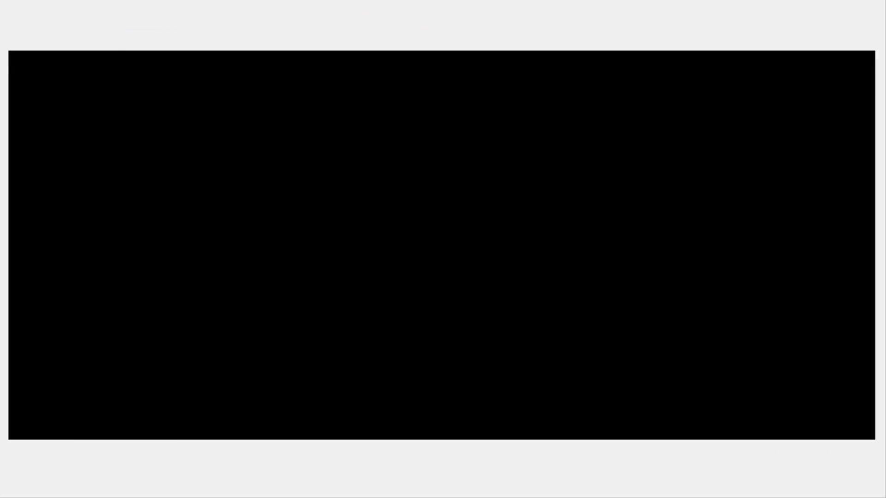